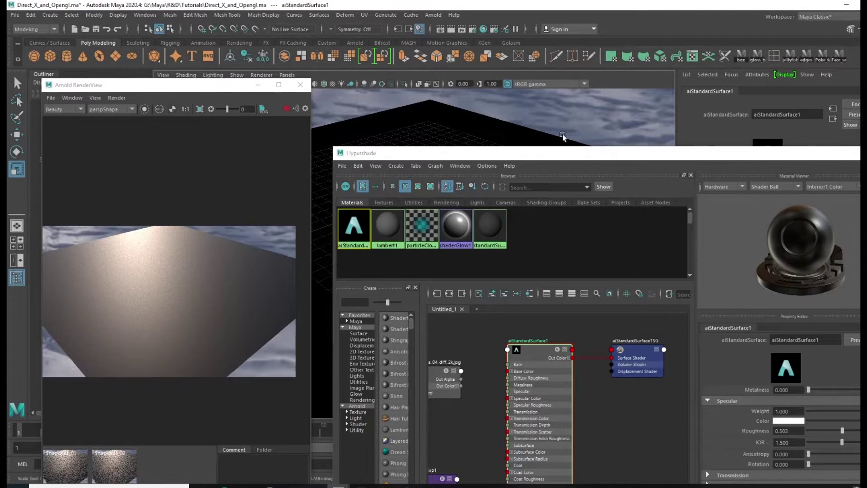
Move Hypershade and pan the Arnold RenderView so the rendered plane sits beside the shader graph
drag(567, 155, 567, 119)
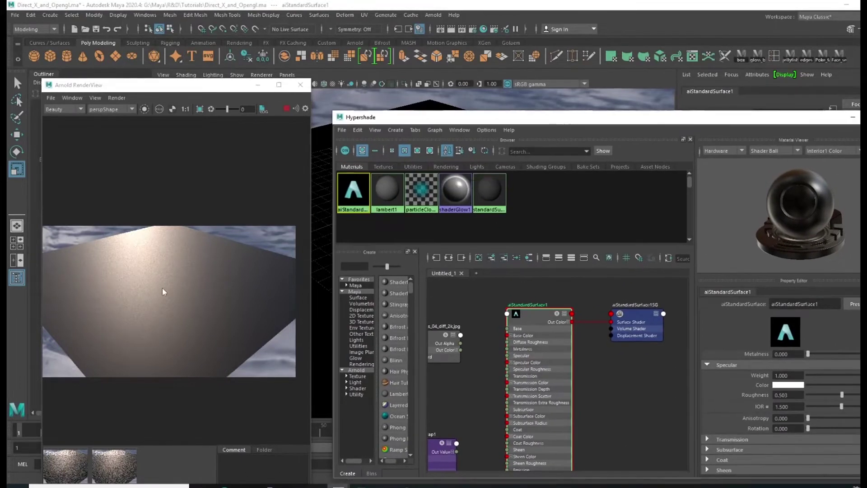
drag(163, 291, 191, 283)
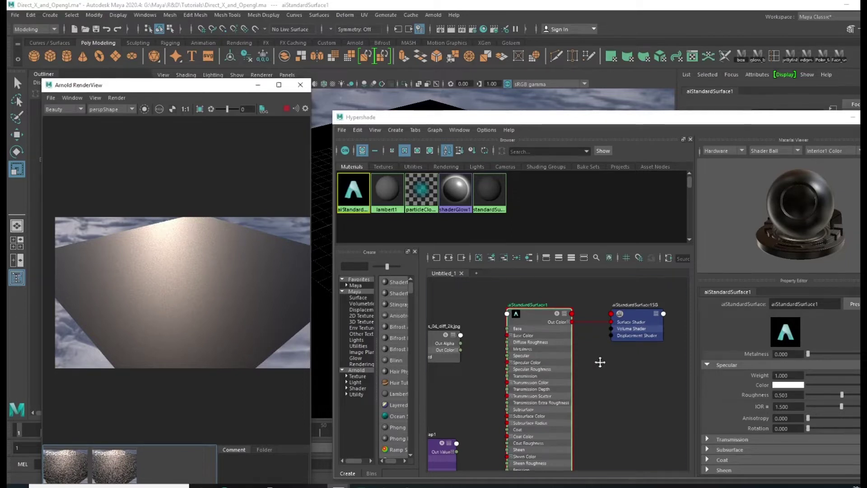
alt+middle_drag(599, 366, 605, 369)
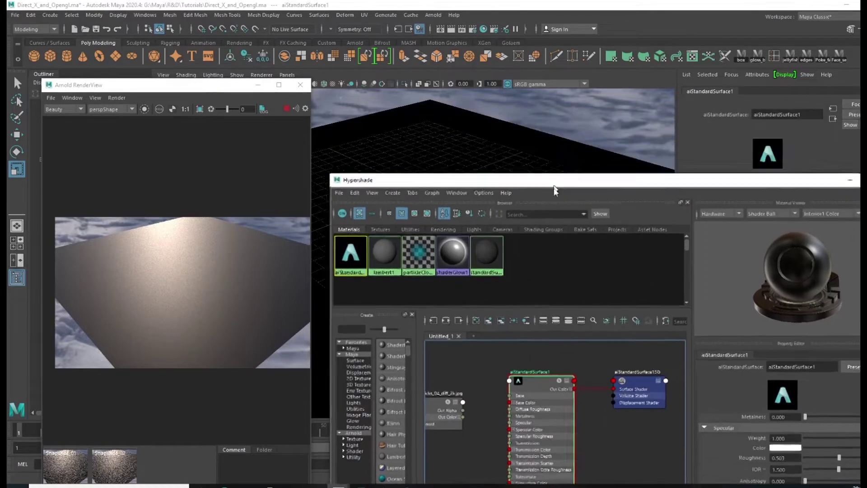
mouse_move(547, 117)
mouse_down()
mouse_move(545, 189)
mouse_move(563, 150)
mouse_move(551, 150)
mouse_up()
click(534, 165)
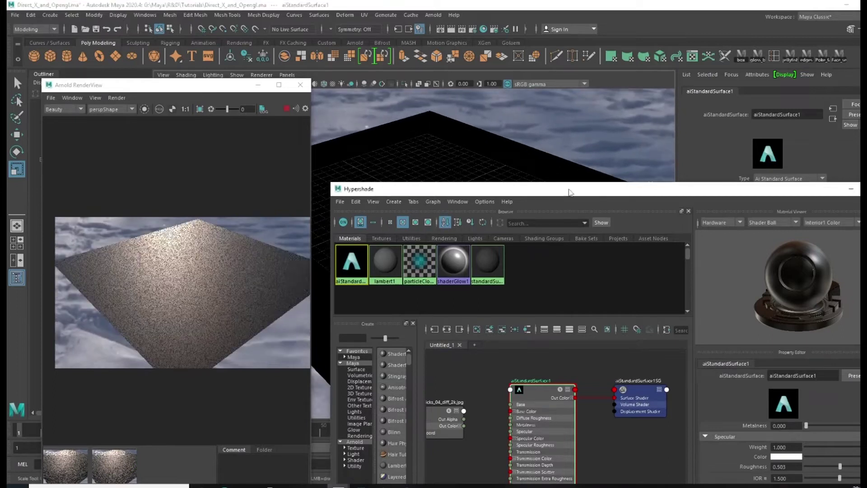
Raise Hypershade and pan the graph to reveal the brick texture and place2dTexture nodes
drag(537, 189, 537, 136)
scroll(504, 335, up, 5)
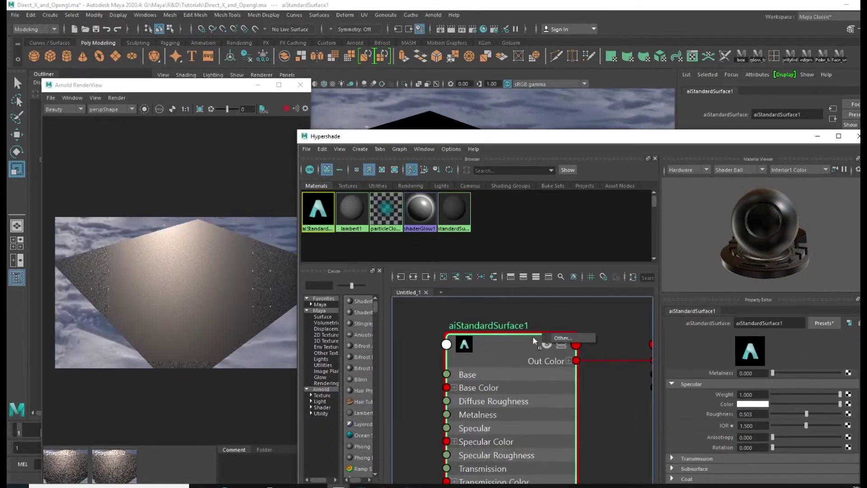
scroll(516, 343, down, 4)
scroll(515, 339, down, 3)
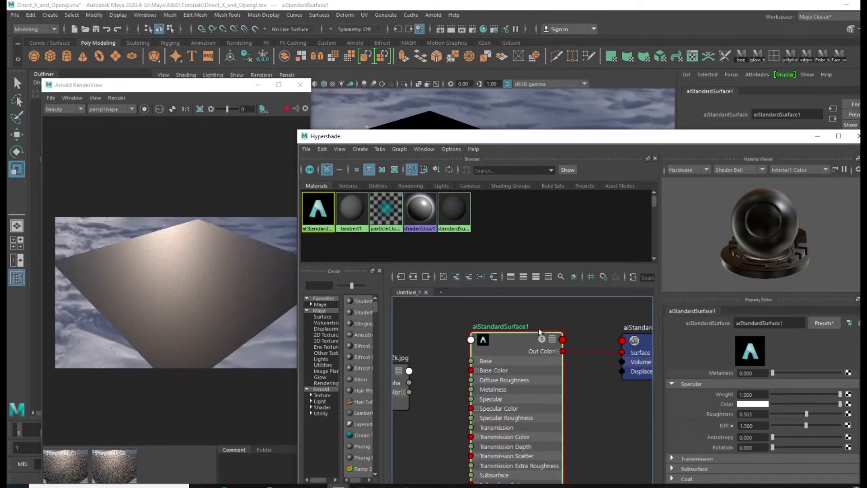
scroll(530, 312, up, 3)
scroll(515, 338, up, 3)
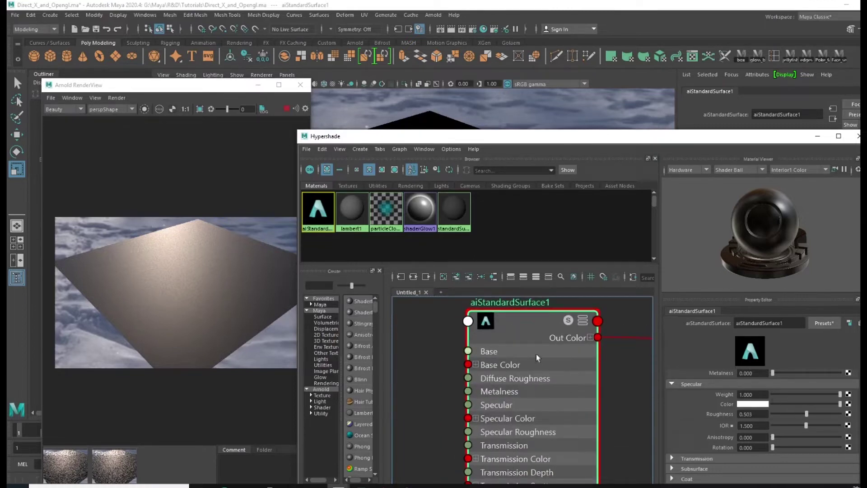
scroll(521, 324, down, 5)
scroll(521, 326, up, 2)
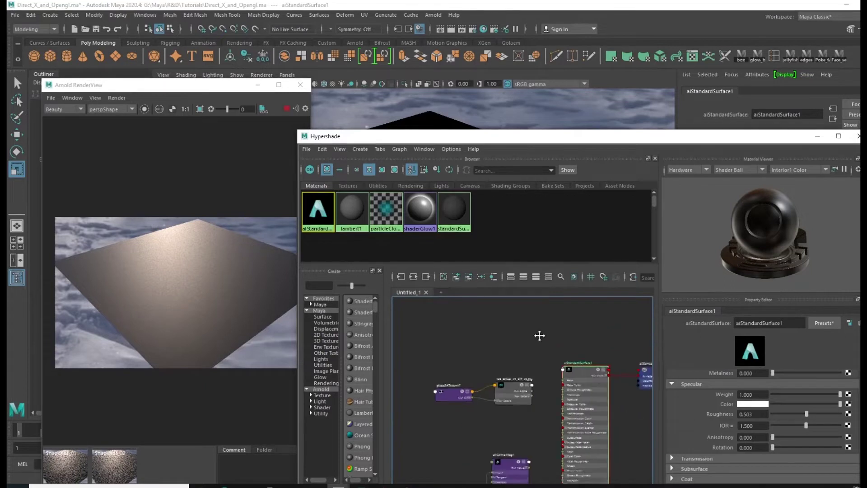
scroll(522, 326, up, 2)
scroll(521, 331, down, 1)
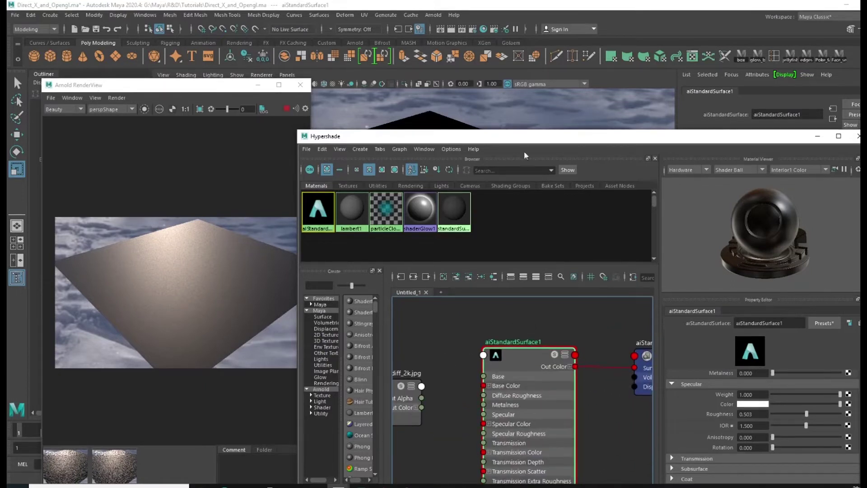
scroll(522, 330, down, 2)
mouse_move(451, 374)
alt+middle_down()
mouse_move(552, 355)
mouse_move(483, 368)
mouse_move(543, 353)
alt+middle_up()
scroll(528, 356, up, 3)
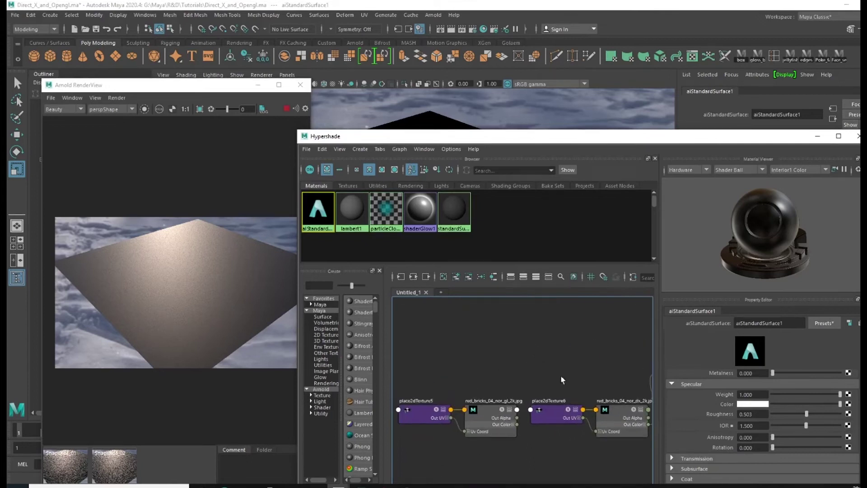
Separate the OpenGL and DirectX brick texture/placement node pairs in the graph
drag(432, 377, 522, 434)
drag(461, 416, 505, 329)
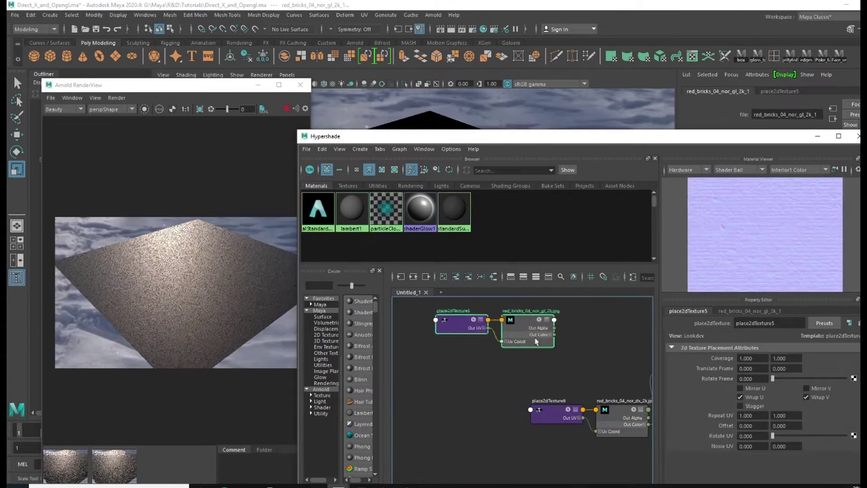
alt+middle_drag(557, 375, 502, 368)
drag(468, 393, 597, 440)
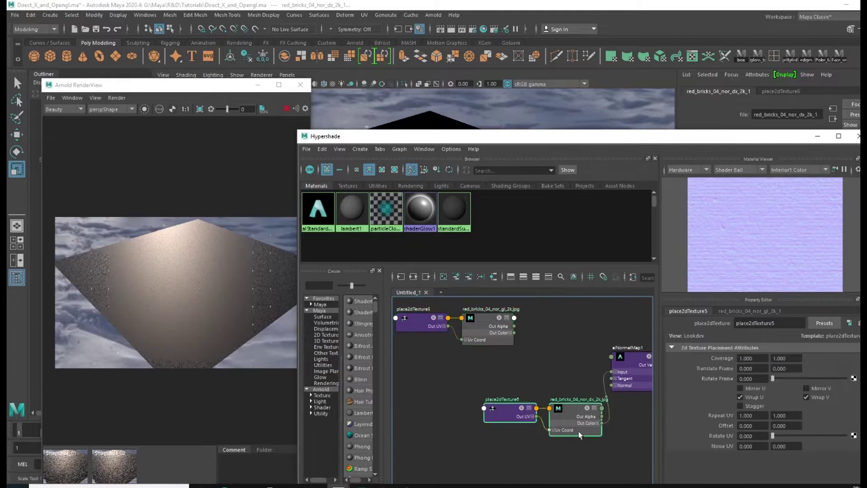
drag(549, 418, 452, 410)
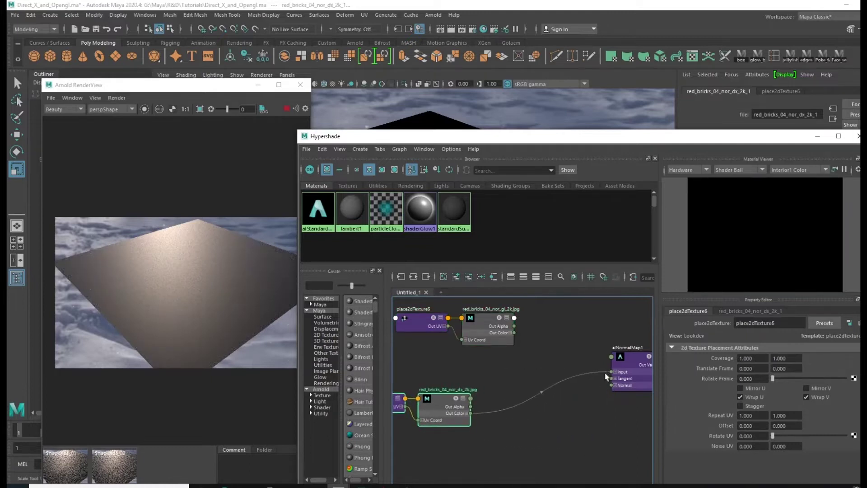
alt+middle_drag(495, 359, 423, 377)
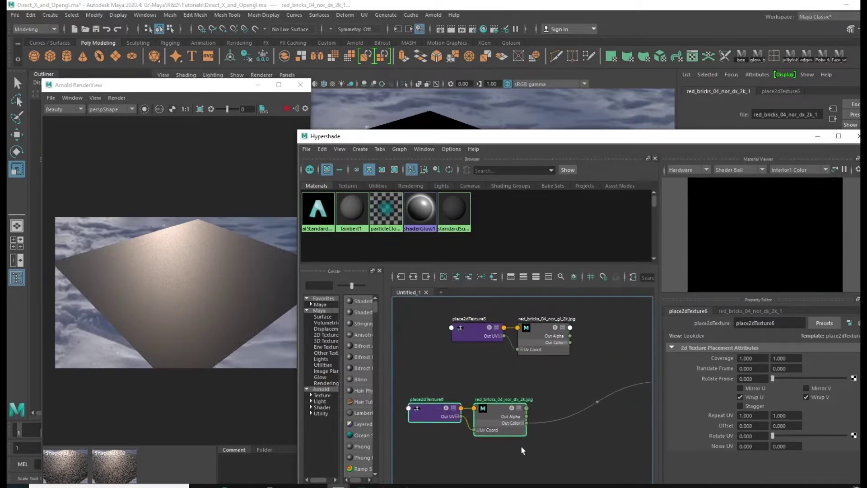
drag(510, 422, 565, 414)
alt+middle_drag(568, 384, 521, 372)
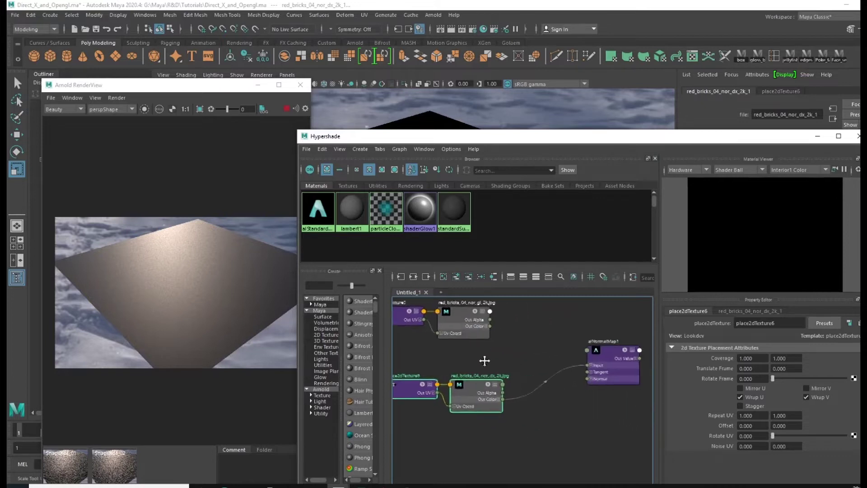
scroll(522, 372, down, 3)
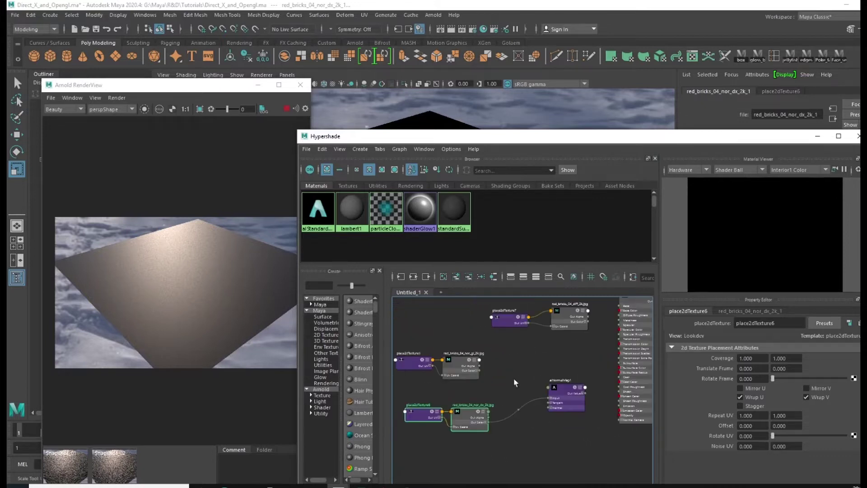
Delete the DirectX texture's Out Color connection into aiNormalMap1's Input and reposition aiNormalMap1
click(503, 369)
scroll(505, 379, up, 3)
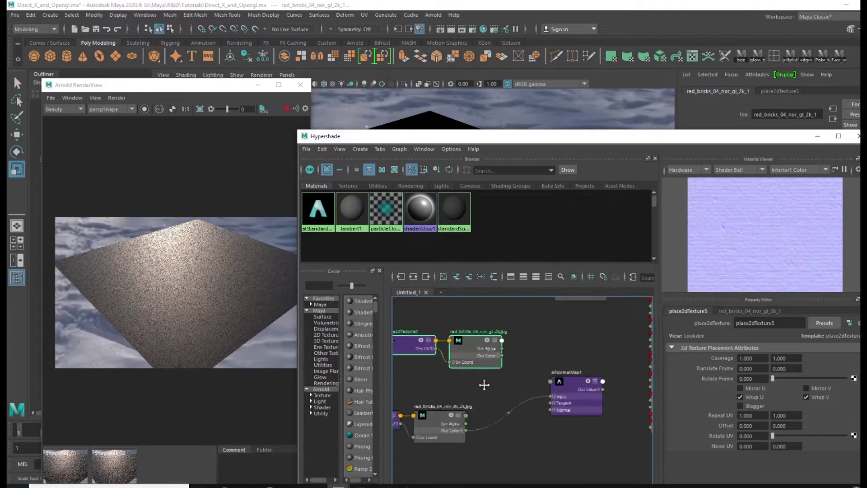
mouse_move(475, 136)
mouse_down()
mouse_move(513, 195)
mouse_move(474, 102)
mouse_up()
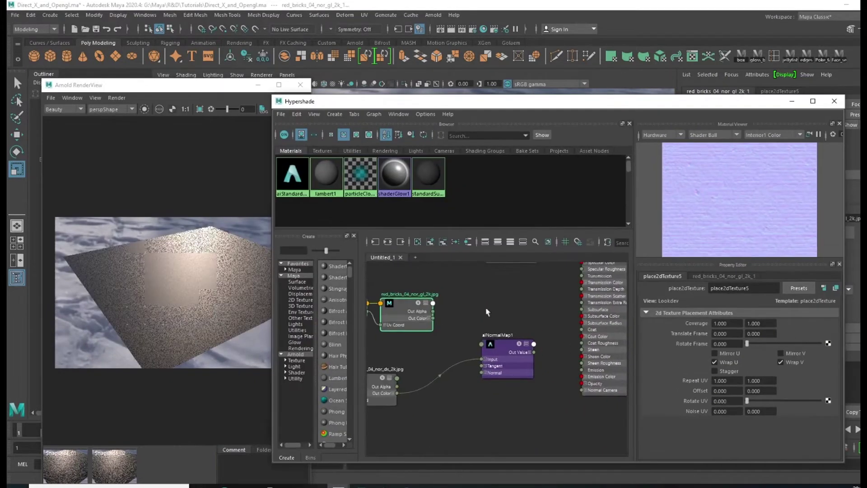
scroll(470, 408, up, 3)
scroll(517, 375, up, 2)
click(507, 355)
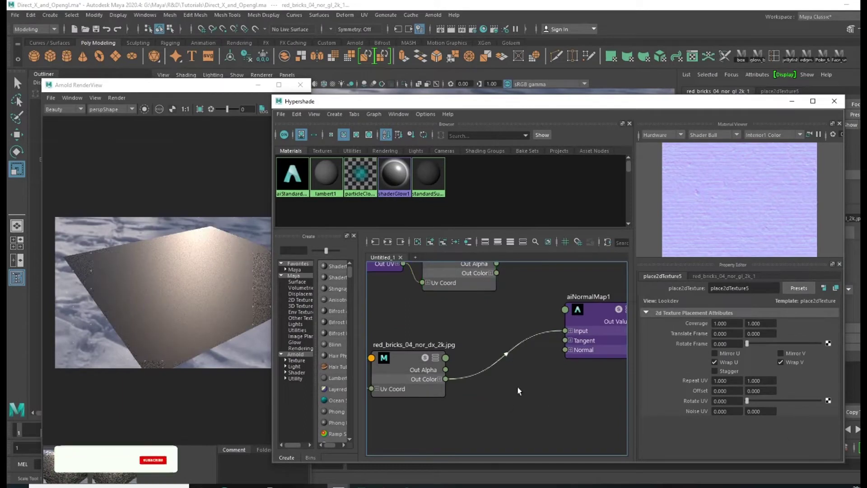
key(Delete)
scroll(501, 339, down, 4)
mouse_move(500, 323)
mouse_down()
mouse_move(491, 339)
mouse_move(505, 325)
mouse_up()
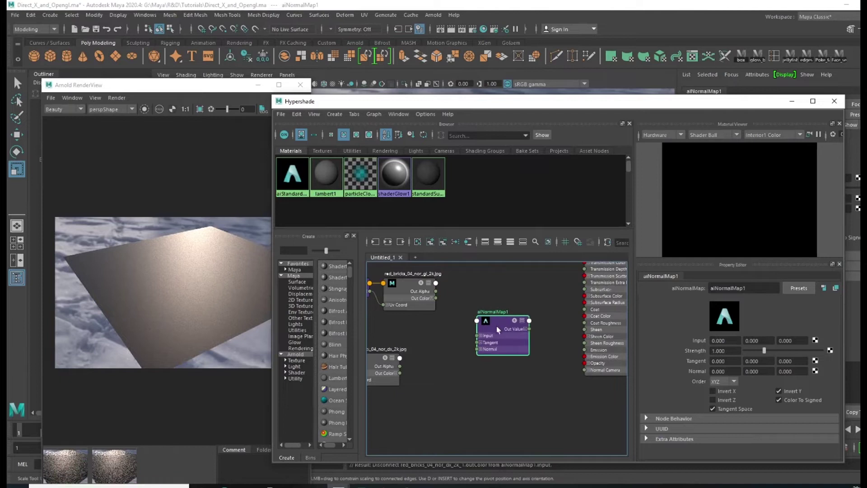
scroll(477, 380, up, 1)
Create an aiNormalMap2 node and connect the DirectX brick texture's Out Color to its Input
key(Tab)
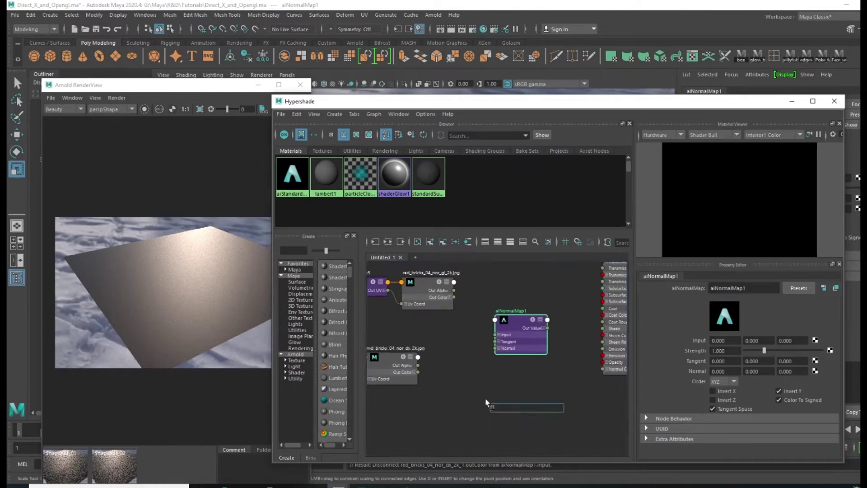
text(ainormal)
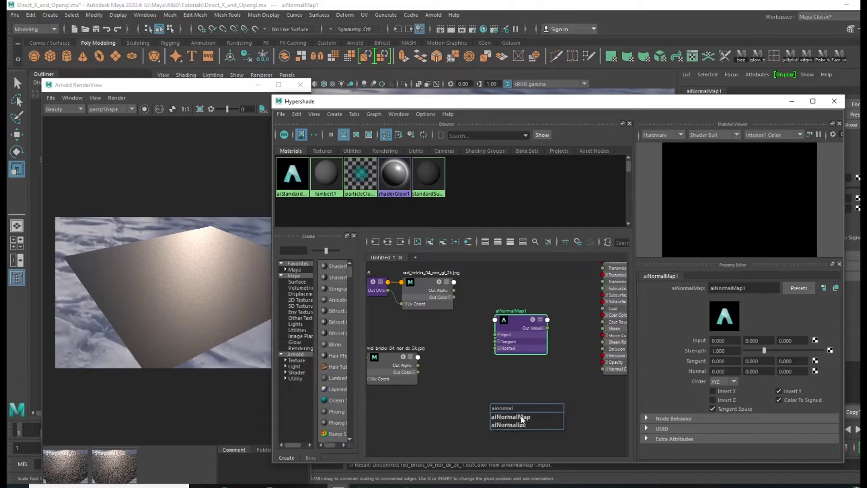
click(520, 416)
drag(521, 418, 501, 388)
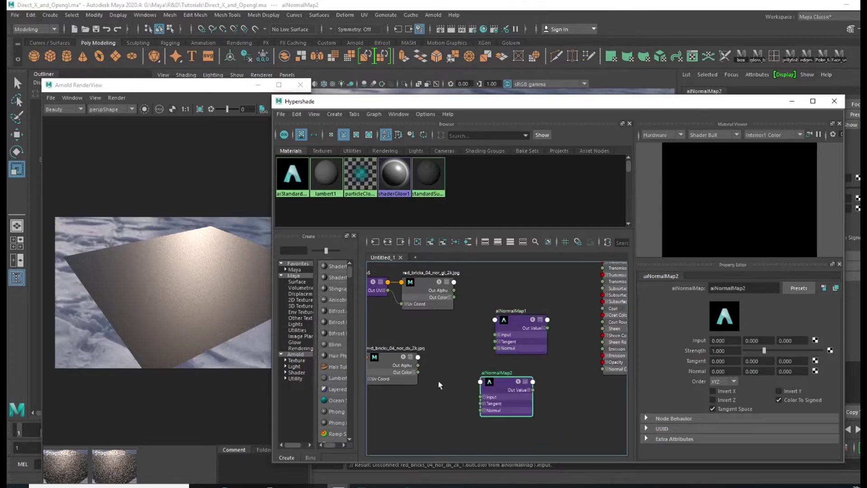
mouse_move(440, 385)
alt+middle_down()
mouse_move(476, 380)
mouse_move(444, 380)
alt+middle_up()
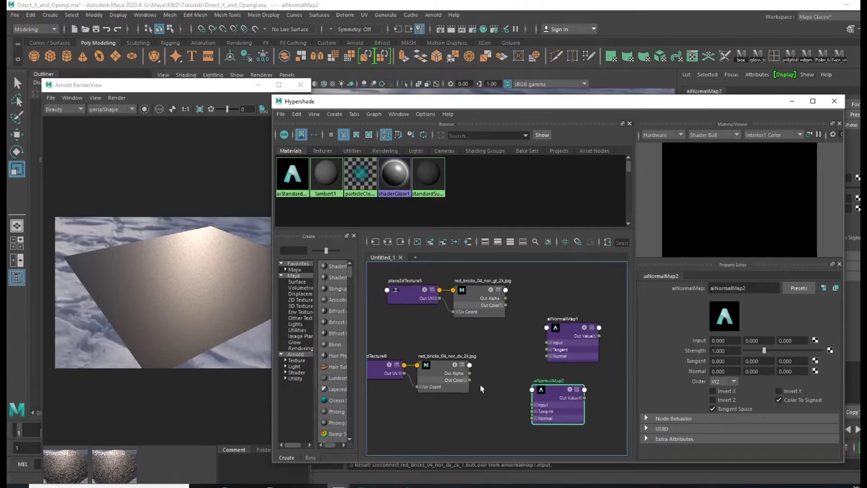
drag(431, 371, 495, 402)
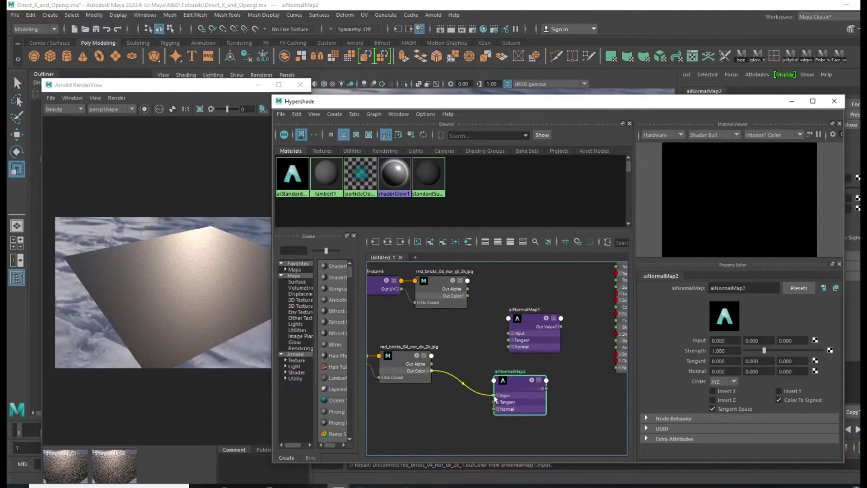
Connect aiNormalMap2's Out Value to aiStandardSurface1's Normal Camera
mouse_move(563, 414)
alt+middle_down()
mouse_move(478, 402)
mouse_move(472, 393)
alt+middle_up()
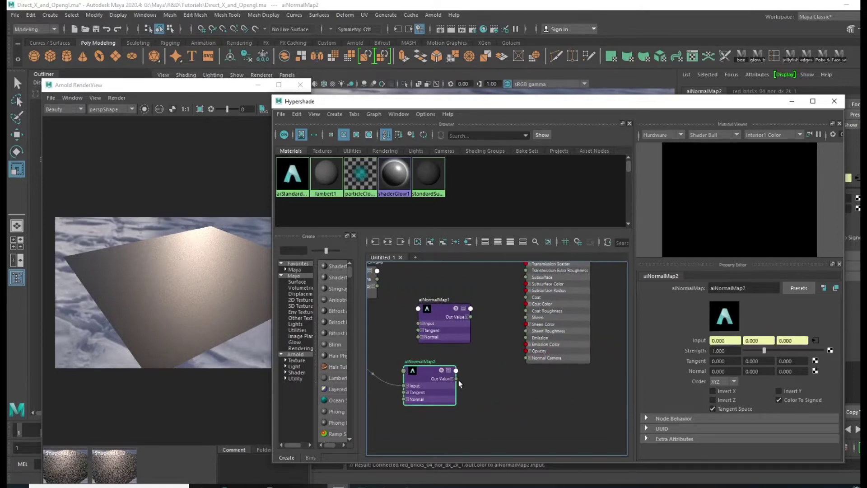
click(461, 380)
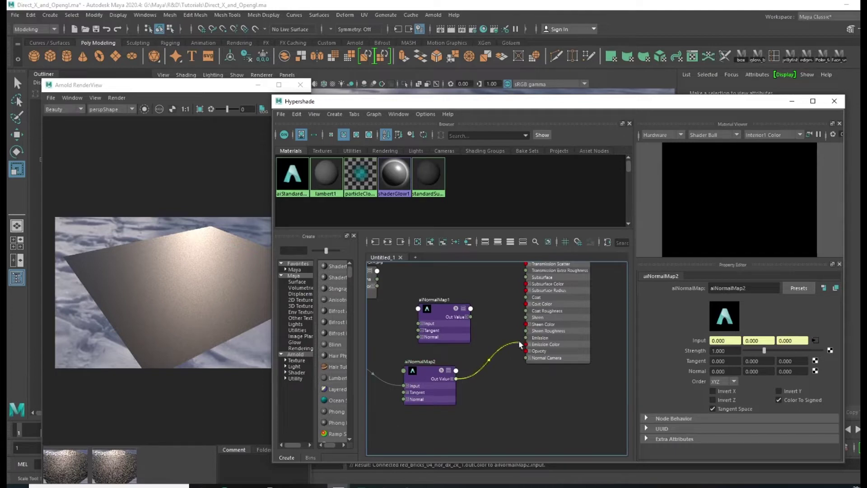
drag(520, 346, 529, 358)
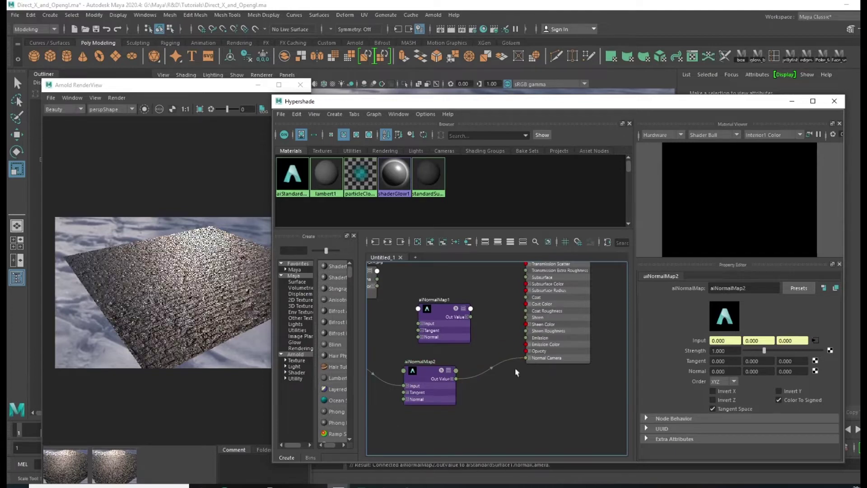
alt+middle_drag(516, 368, 562, 364)
alt+middle_drag(461, 400, 543, 407)
Inspect the DirectX brick render and store a snapshot of it in Arnold RenderView
click(488, 355)
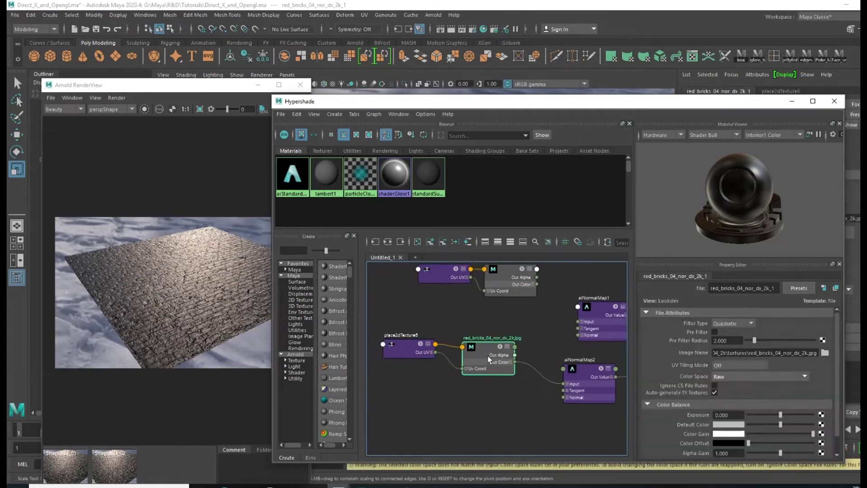
scroll(202, 304, up, 2)
click(202, 303)
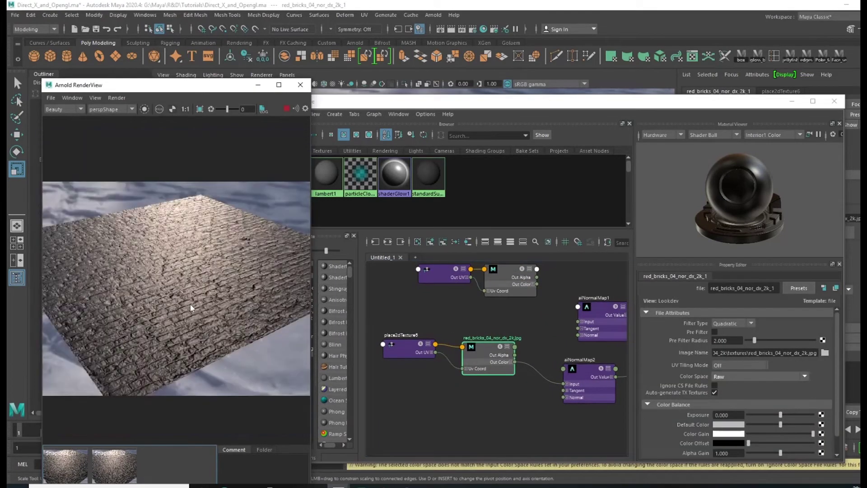
scroll(198, 305, down, 2)
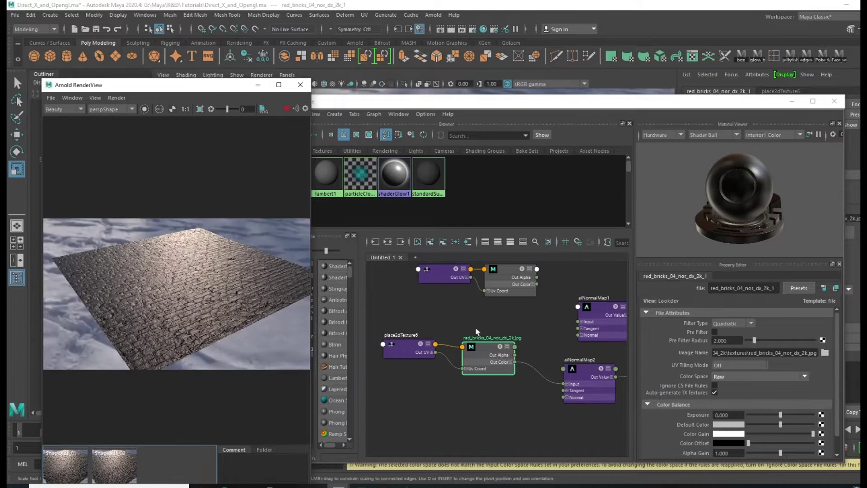
click(474, 328)
alt+middle_drag(501, 325, 476, 326)
scroll(213, 308, up, 2)
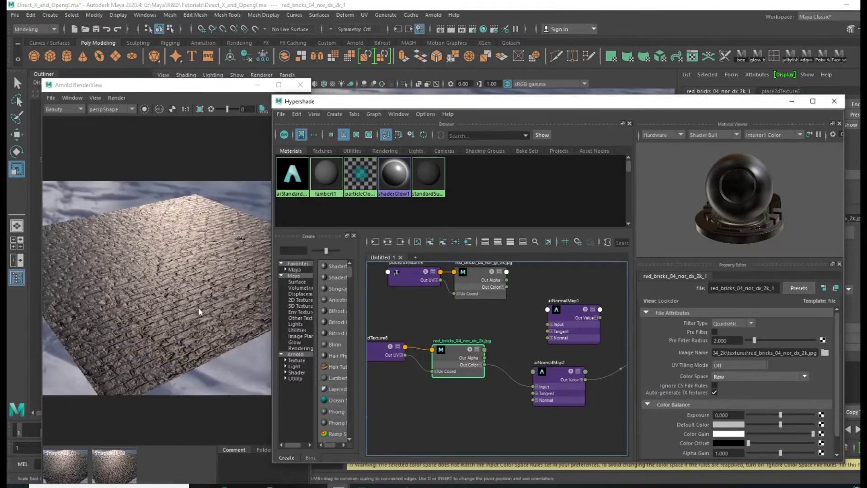
alt+middle_drag(525, 352, 501, 379)
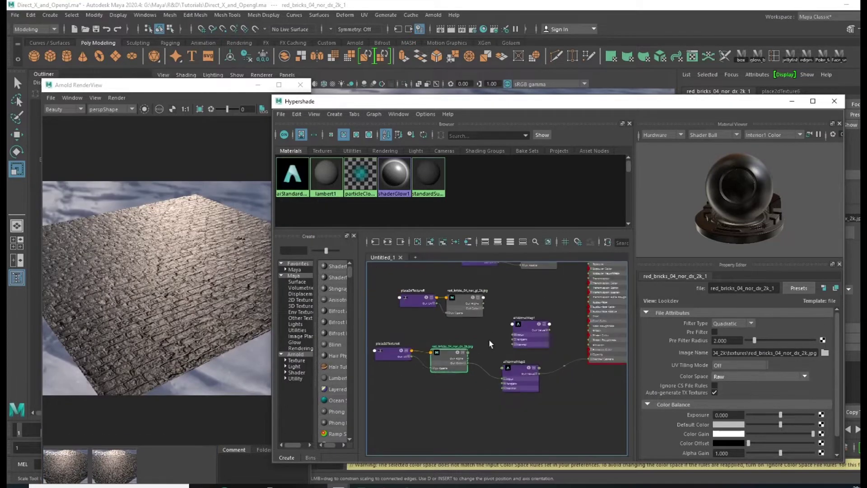
alt+middle_drag(488, 339, 475, 366)
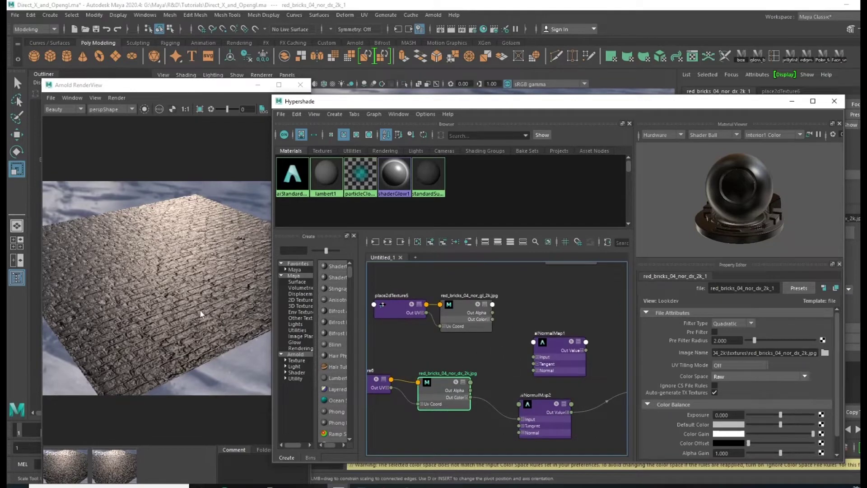
drag(186, 85, 177, 54)
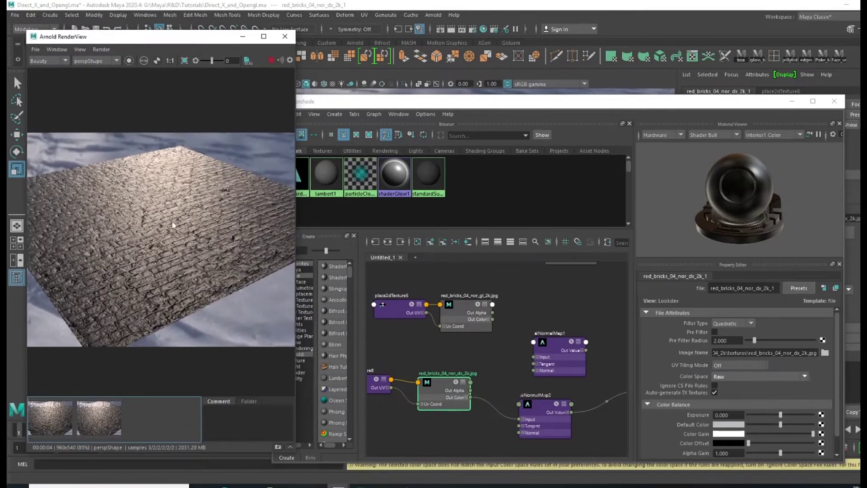
scroll(177, 248, down, 3)
scroll(176, 248, down, 2)
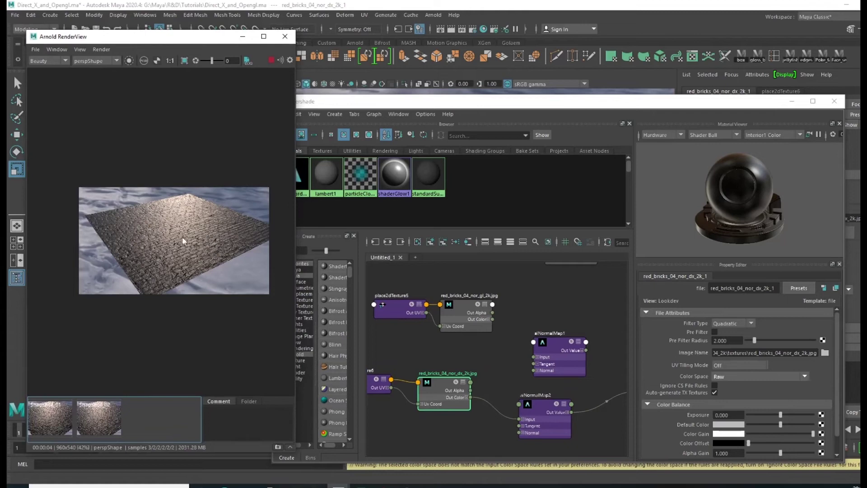
scroll(175, 251, up, 2)
click(277, 448)
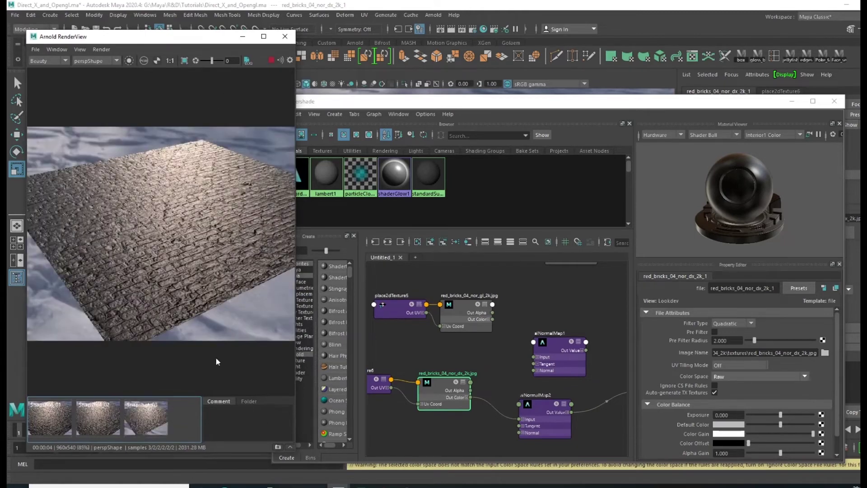
Connect the red_bricks_04_nor_gl_2k Out Color to aiNormalMap2 Input and check the re-render
click(510, 339)
alt+middle_drag(509, 339, 466, 352)
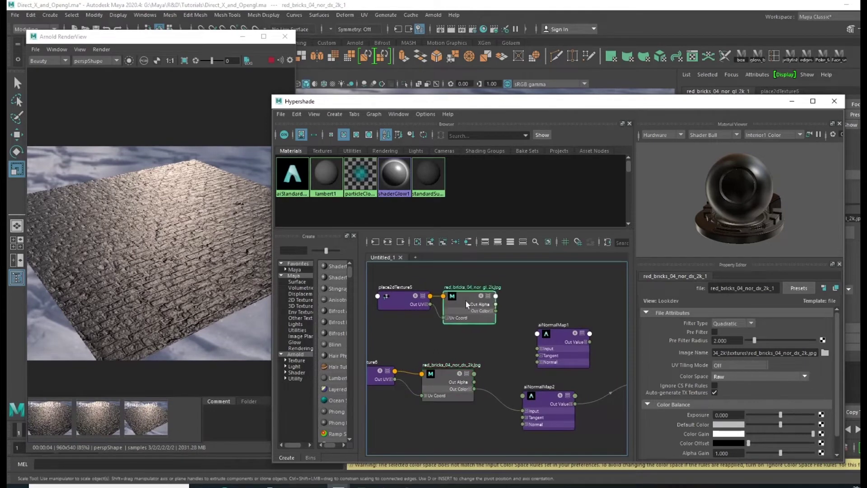
click(472, 306)
drag(498, 324, 522, 411)
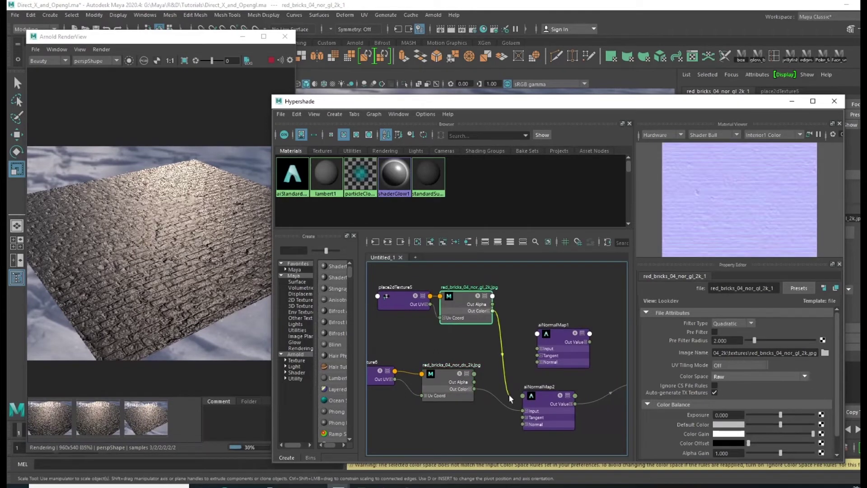
click(522, 412)
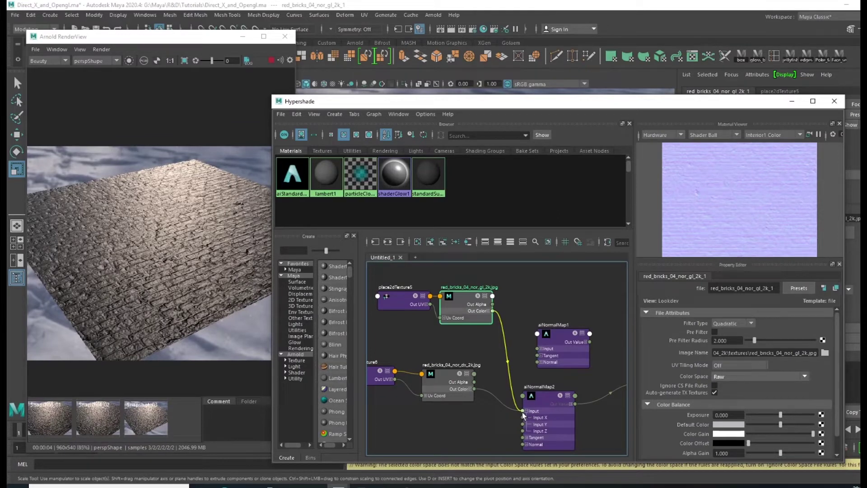
click(523, 415)
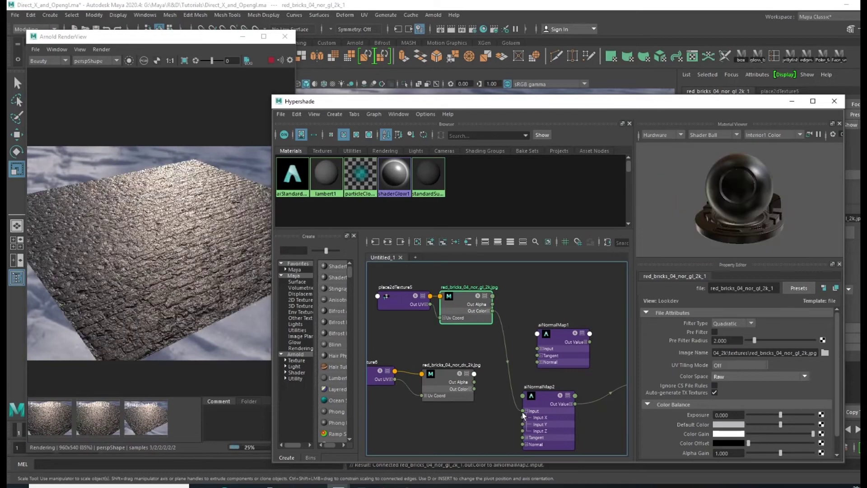
click(206, 266)
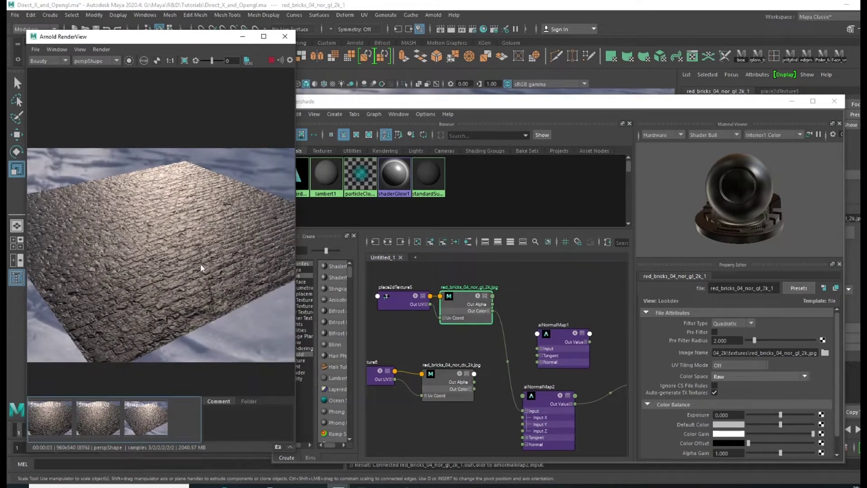
scroll(199, 264, down, 3)
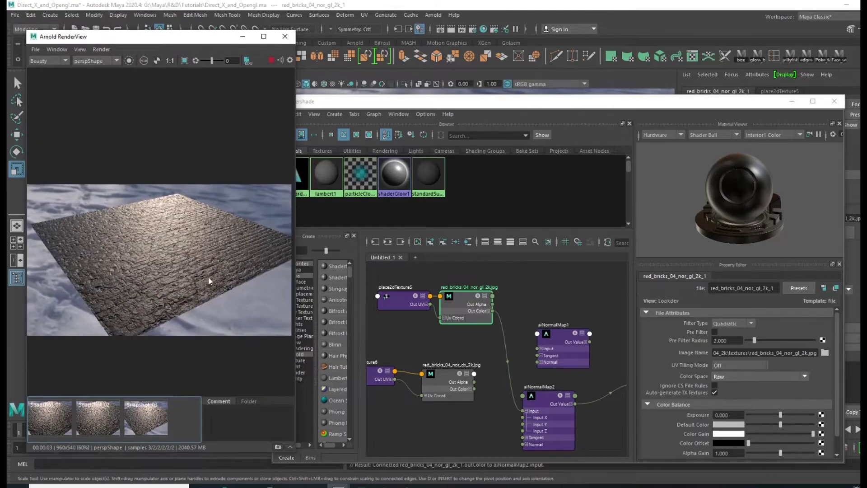
click(454, 356)
Reposition aiNormalMap2 and move the DirectX texture with its place2dTexture6 node up
click(545, 400)
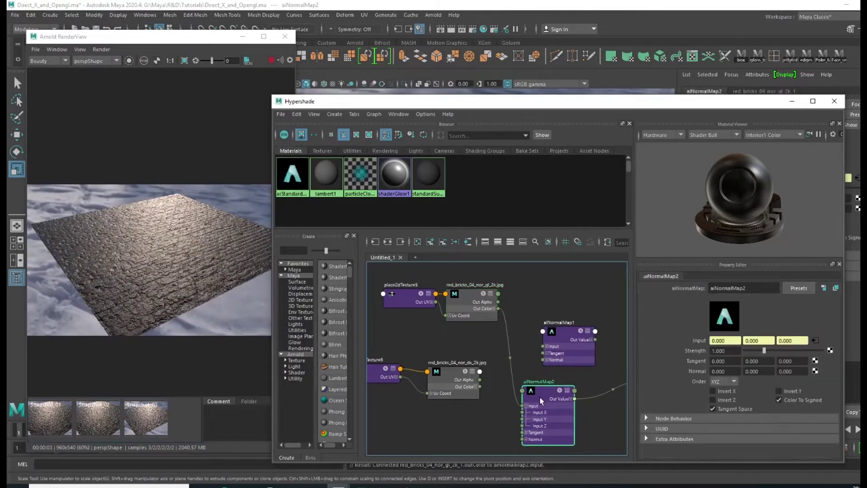
drag(541, 397, 559, 390)
middle_drag(504, 382, 522, 381)
click(474, 373)
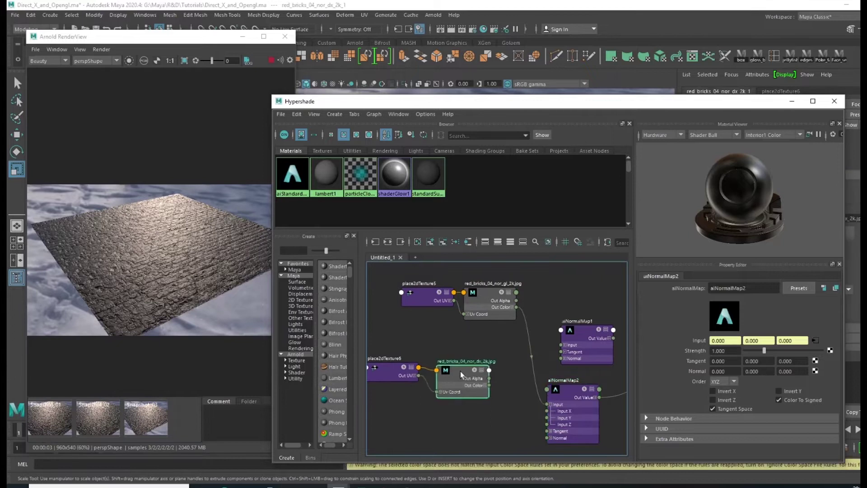
middle_drag(460, 372, 478, 373)
click(407, 373)
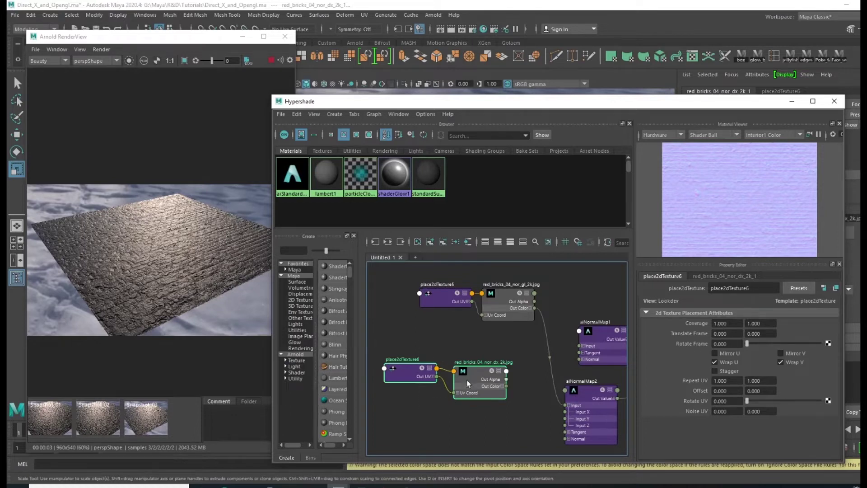
drag(468, 384, 467, 374)
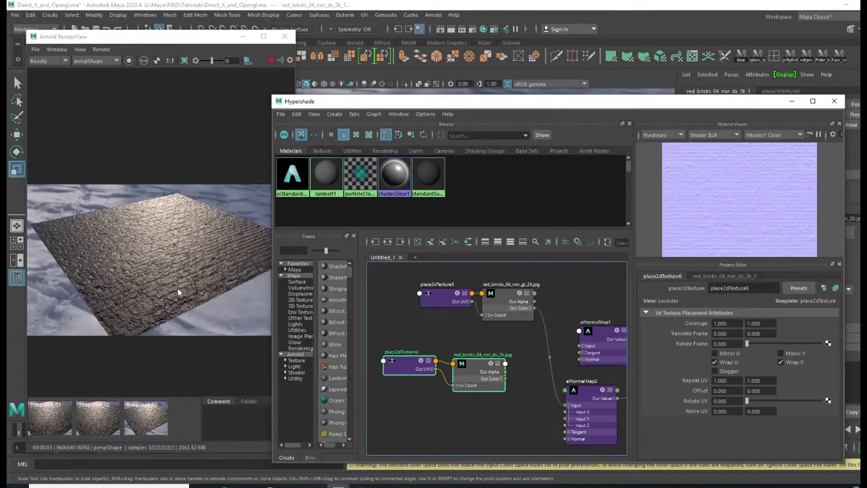
scroll(178, 293, up, 1)
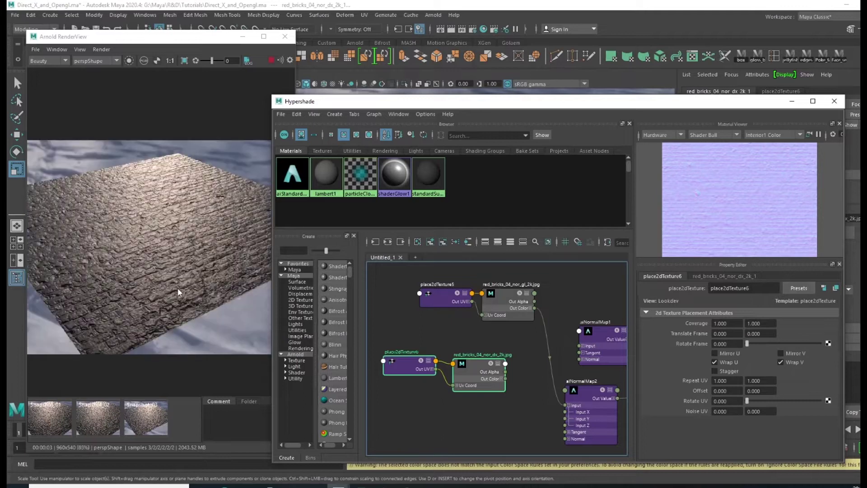
Connect the DirectX texture's Out Color back to aiNormalMap2 Input and check the re-render
alt+middle_drag(498, 339, 456, 322)
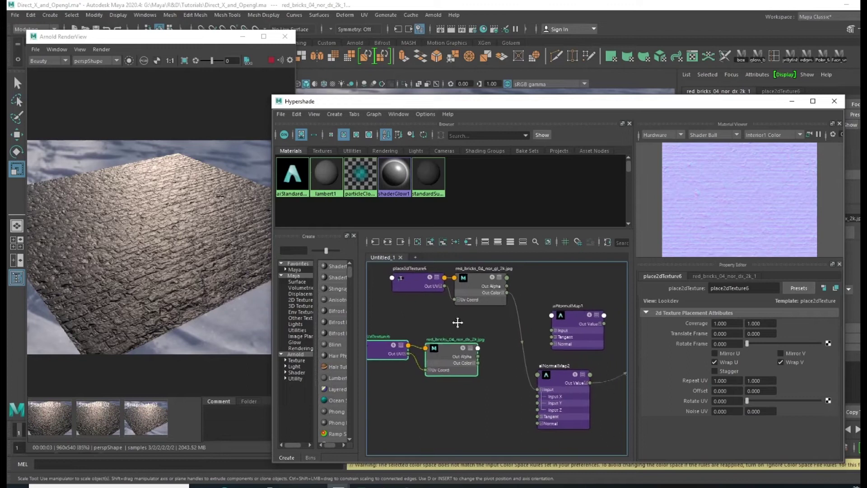
drag(477, 363, 536, 390)
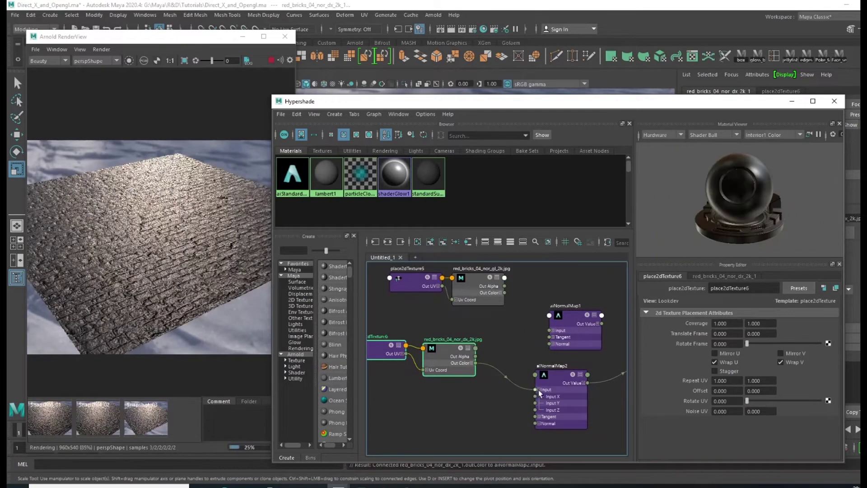
mouse_move(149, 203)
alt+mouse_down()
mouse_move(166, 271)
mouse_move(203, 258)
alt+mouse_up()
click(500, 345)
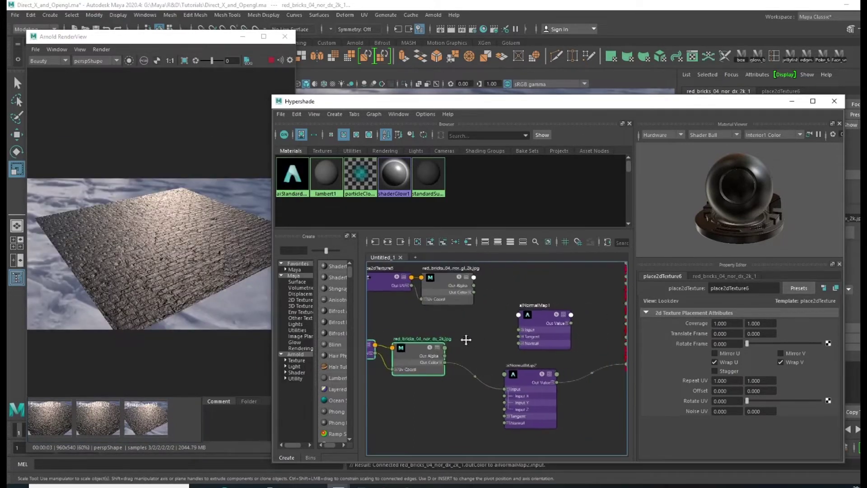
alt+middle_drag(500, 345, 462, 352)
Enable Invert Y on aiNormalMap2 and inspect the corrected brick relief in Arnold RenderView
click(496, 370)
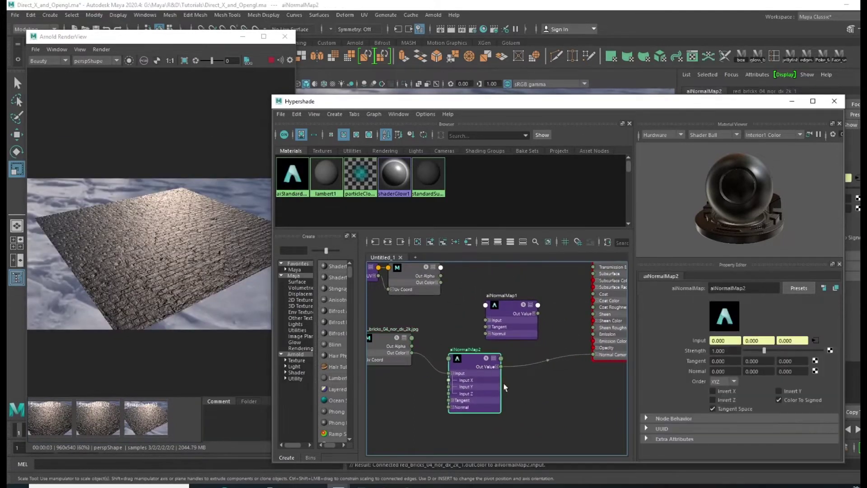
alt+middle_drag(504, 387, 564, 390)
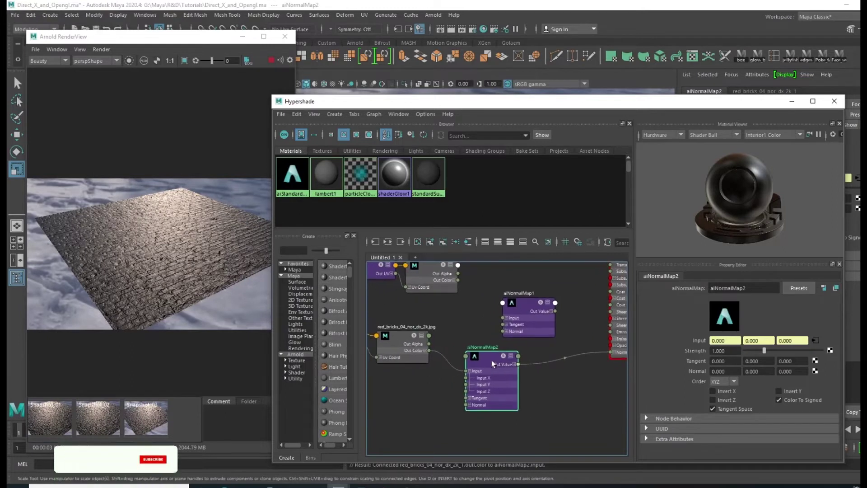
mouse_move(474, 362)
alt+middle_down()
mouse_move(467, 358)
mouse_move(490, 371)
alt+middle_up()
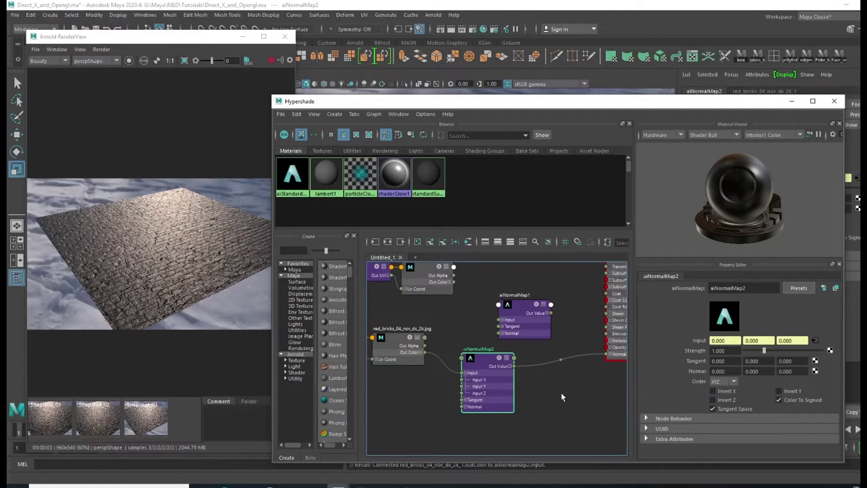
click(780, 391)
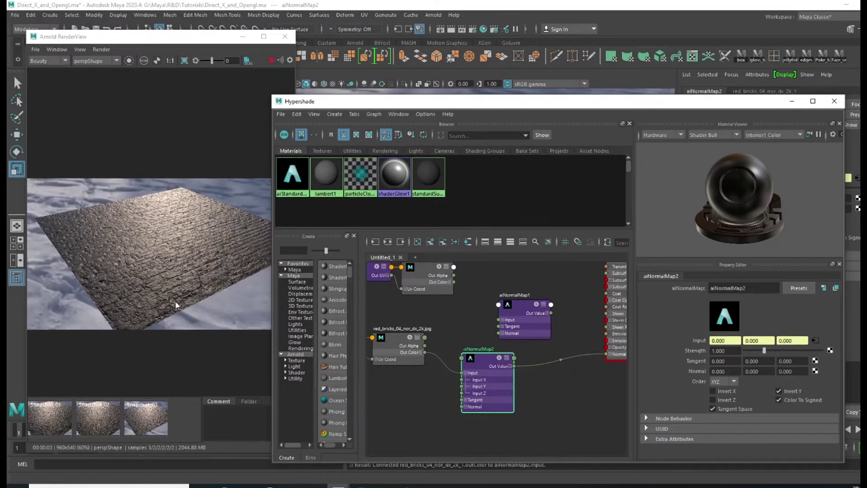
click(173, 289)
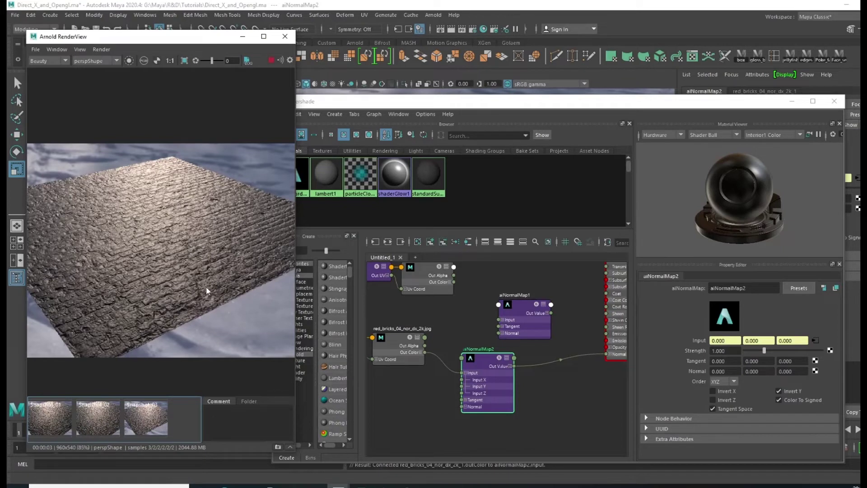
scroll(202, 290, down, 3)
Move place2dTexture6 and its brick texture lower in the graph, then orbit over the plane
click(534, 398)
scroll(534, 398, down, 3)
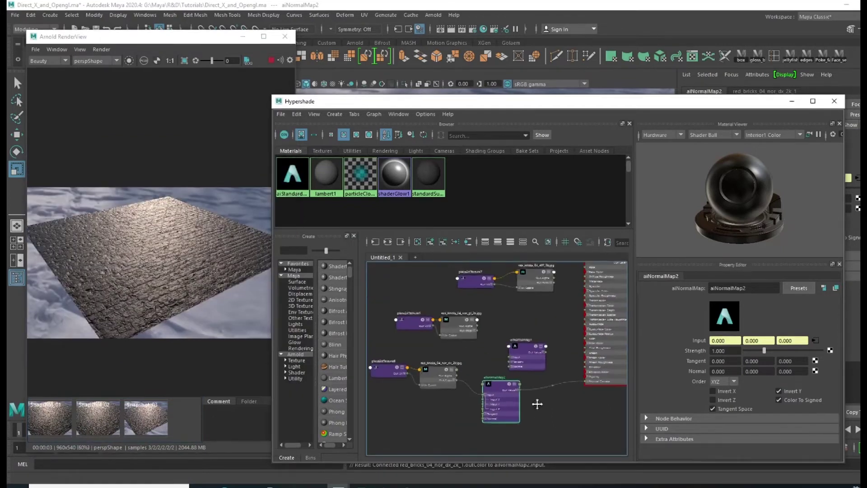
alt+middle_drag(468, 369, 486, 361)
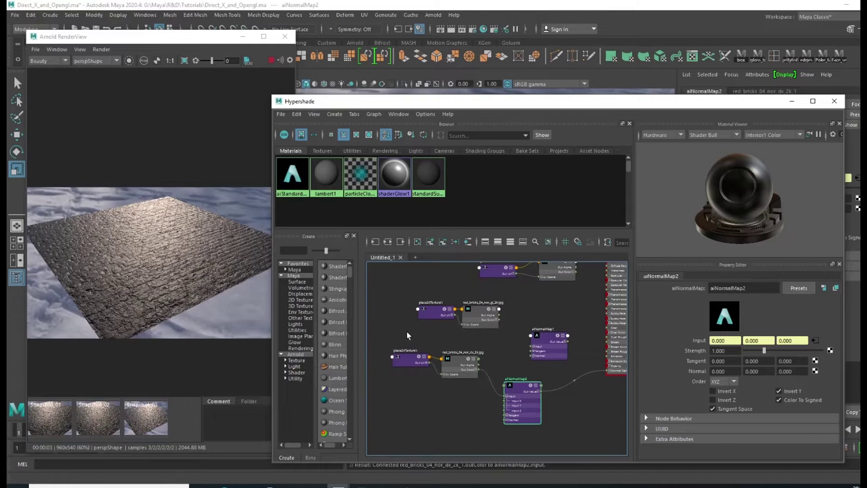
click(449, 357)
drag(448, 366, 459, 378)
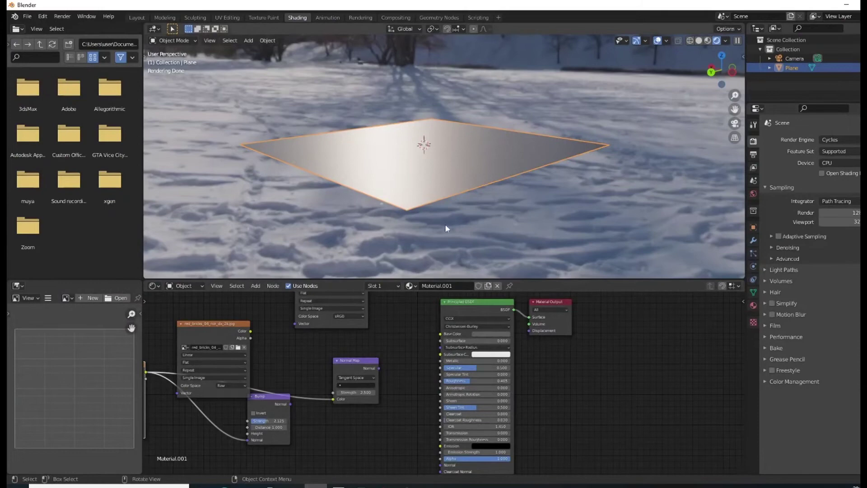
mouse_move(446, 224)
middle_down()
mouse_move(479, 186)
mouse_move(546, 179)
mouse_move(475, 165)
mouse_move(701, 212)
middle_up()
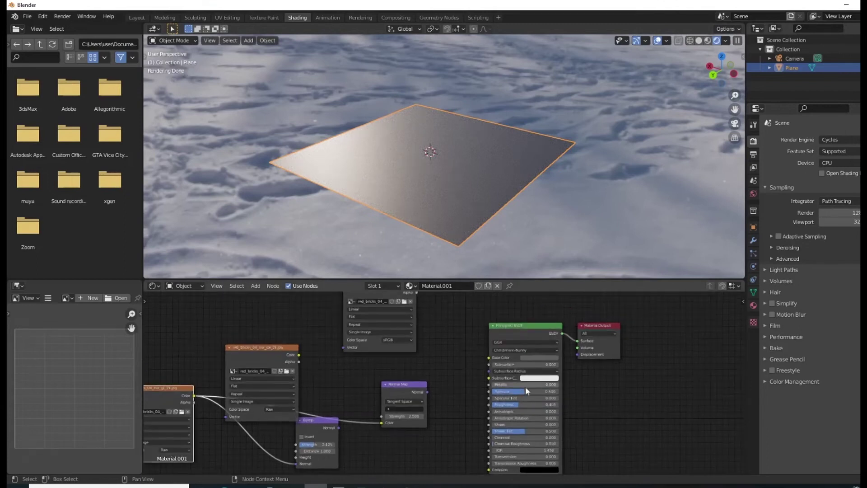
scroll(502, 380, up, 2)
Move the image texture, Bump and Normal Map nodes to tidy the Blender shader graph
middle_drag(501, 379, 384, 370)
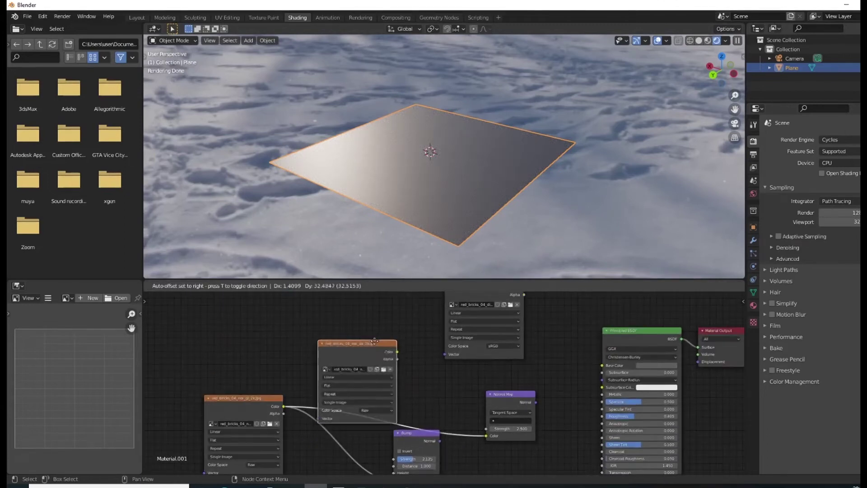
drag(357, 355, 354, 317)
scroll(434, 388, up, 1)
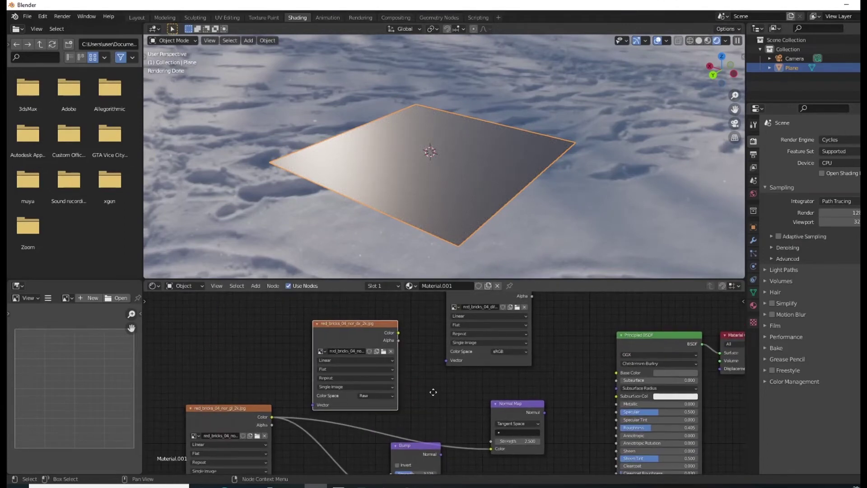
mouse_move(433, 387)
middle_down()
mouse_move(428, 357)
mouse_move(421, 389)
mouse_move(420, 366)
mouse_move(470, 367)
mouse_move(419, 379)
middle_up()
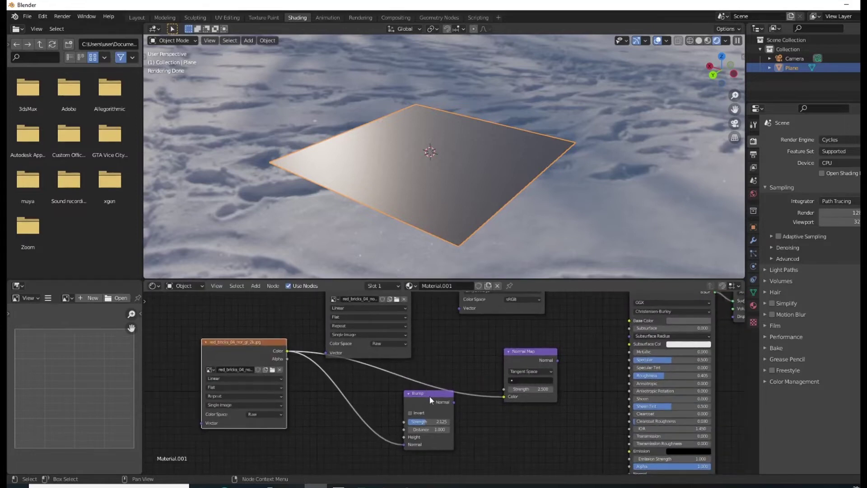
drag(430, 395, 401, 441)
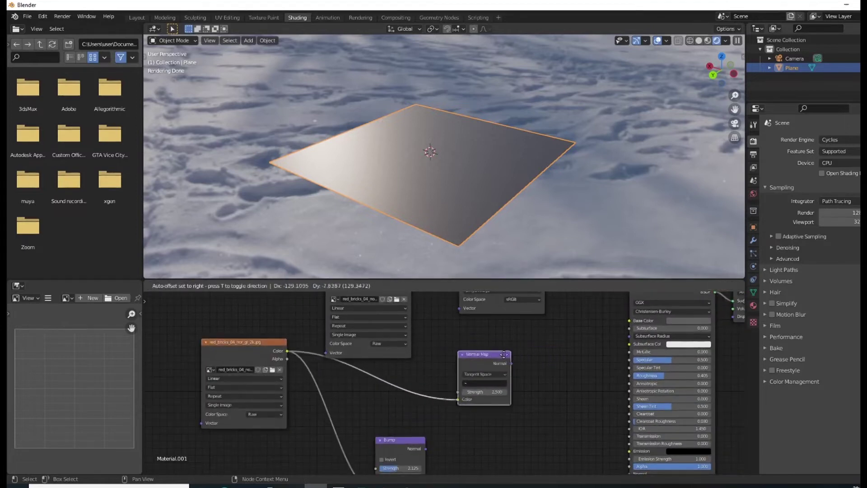
drag(545, 357, 502, 359)
middle_drag(585, 400, 445, 352)
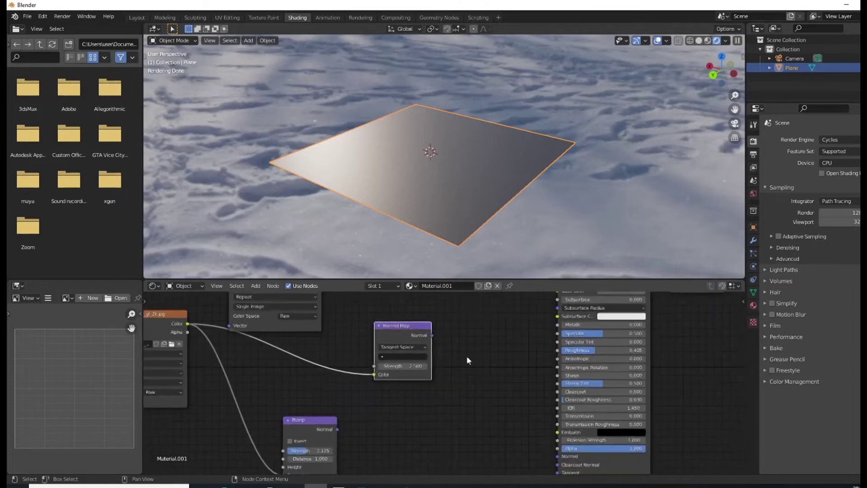
Connect the Normal Map node's Normal output to the Principled BSDF Normal input
drag(432, 341, 540, 449)
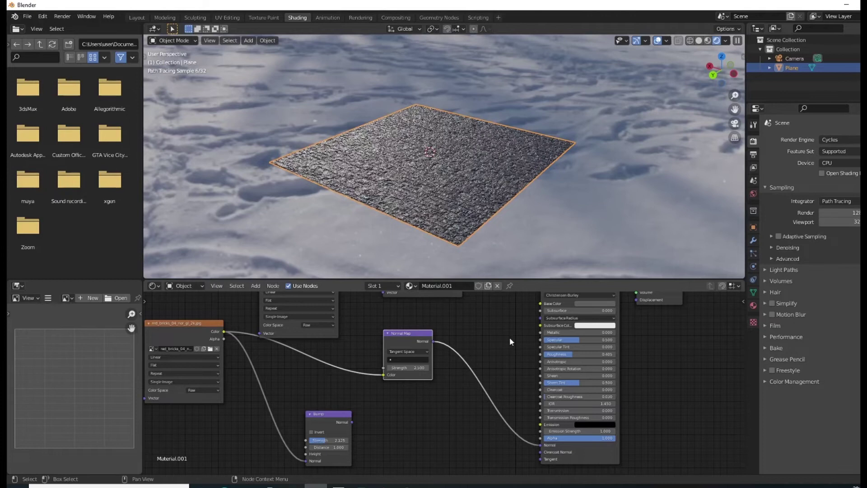
Wire the nor_dx Image Texture's Color output into the Normal Map node's Color input
middle_drag(505, 324, 508, 340)
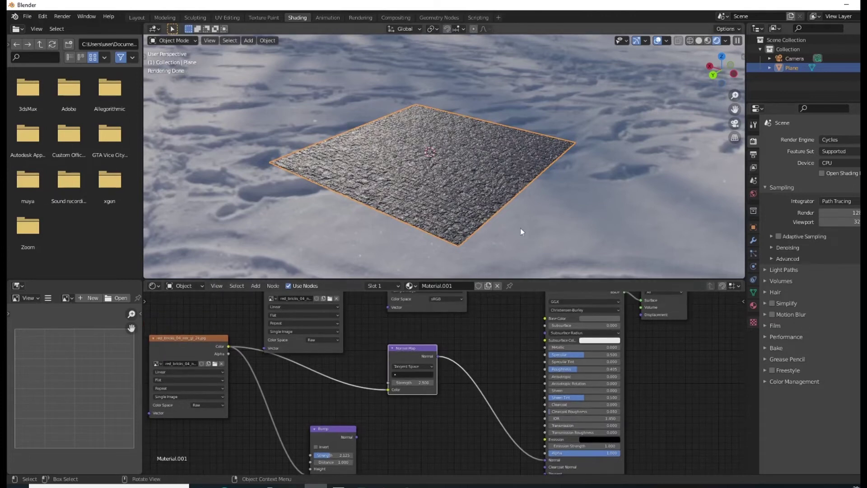
scroll(487, 214, up, 1)
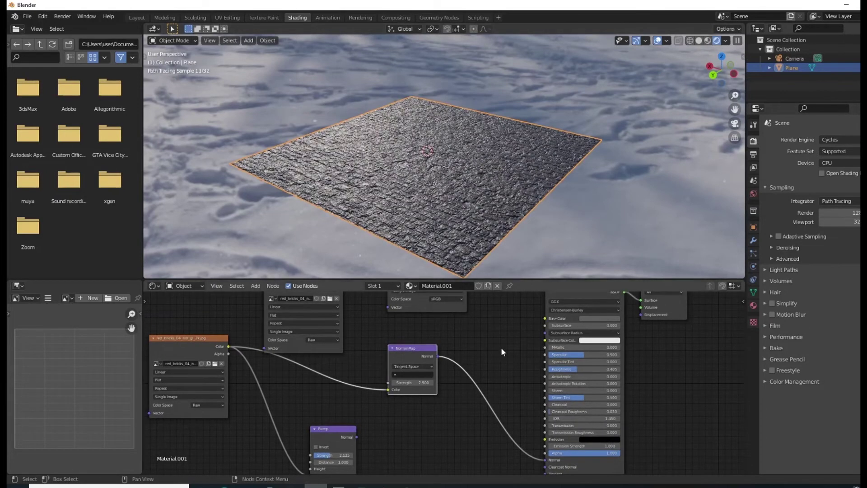
middle_drag(497, 346, 477, 368)
scroll(477, 368, down, 1)
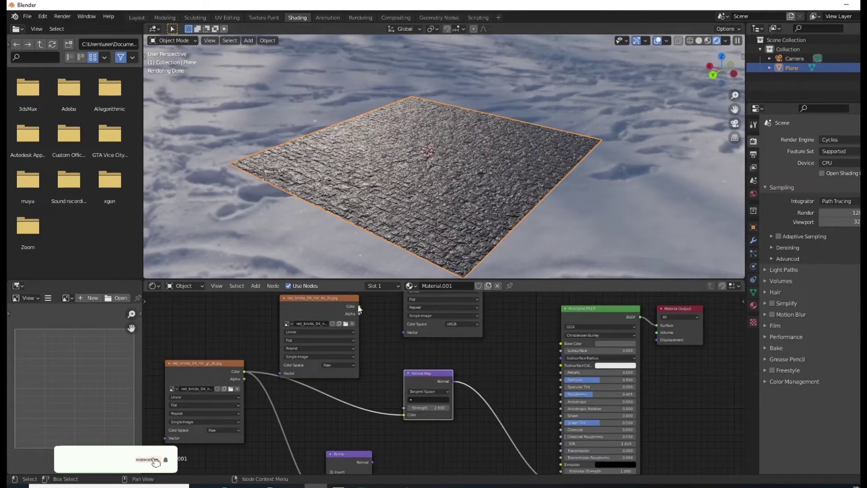
drag(359, 307, 404, 414)
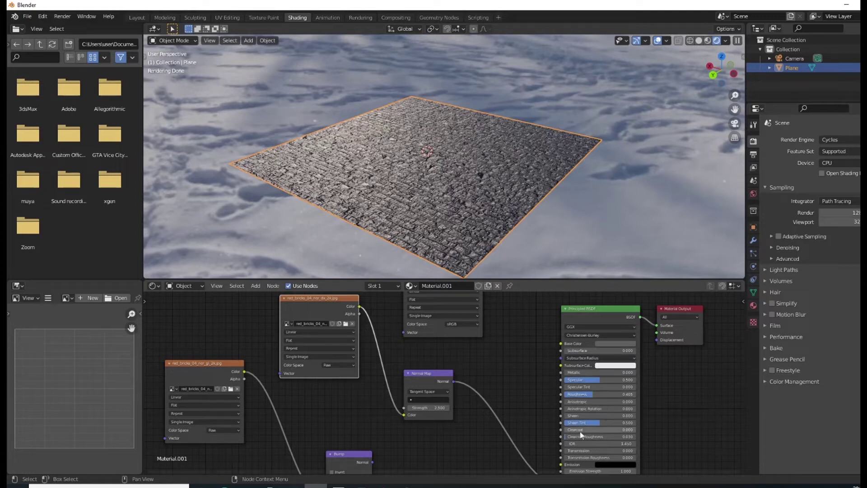
Tidy the node layout, spacing the DirectX texture and Normal Map nodes apart
drag(432, 372, 470, 373)
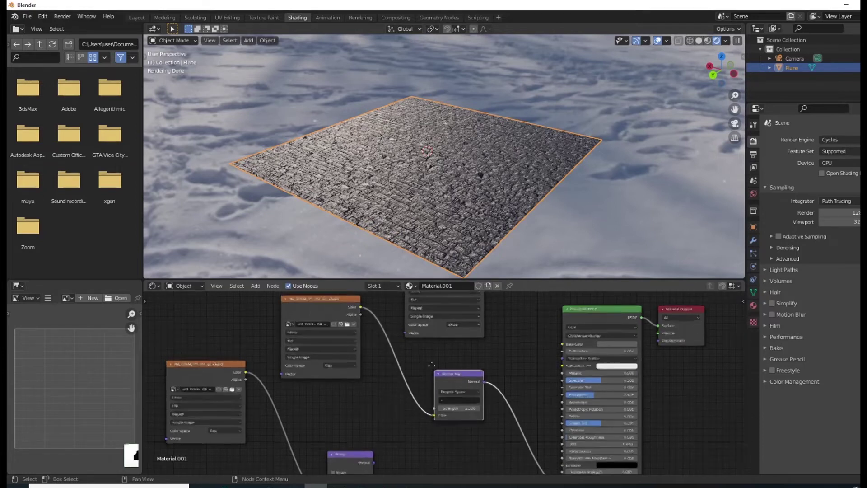
mouse_move(345, 303)
middle_down()
mouse_move(359, 314)
mouse_move(318, 312)
middle_up()
mouse_move(467, 390)
mouse_down()
mouse_move(430, 383)
mouse_move(451, 380)
mouse_up()
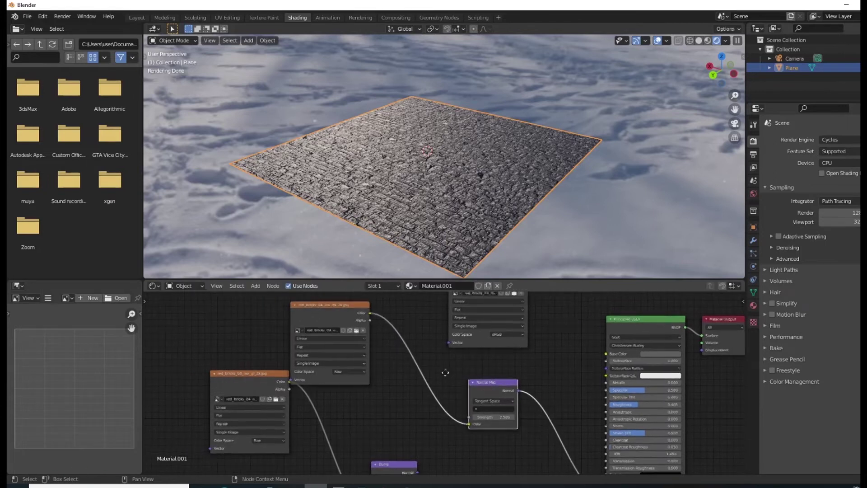
middle_drag(409, 376, 448, 378)
drag(360, 313, 379, 322)
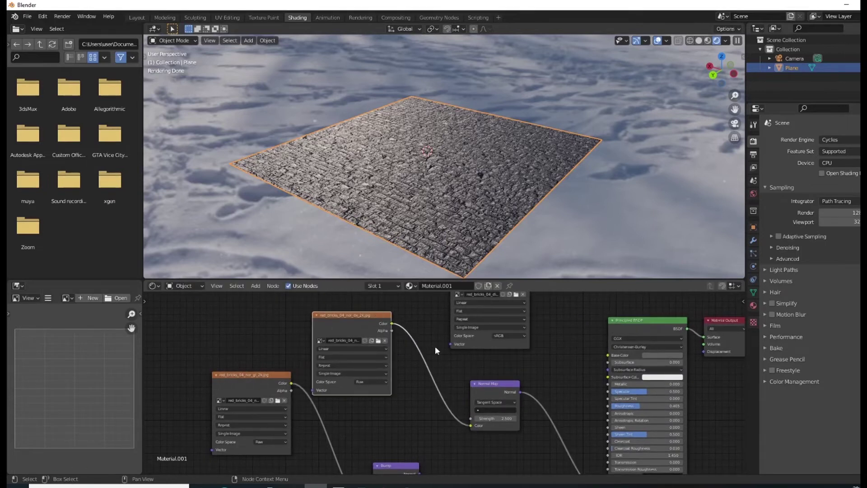
middle_drag(511, 392, 481, 387)
drag(480, 385, 493, 383)
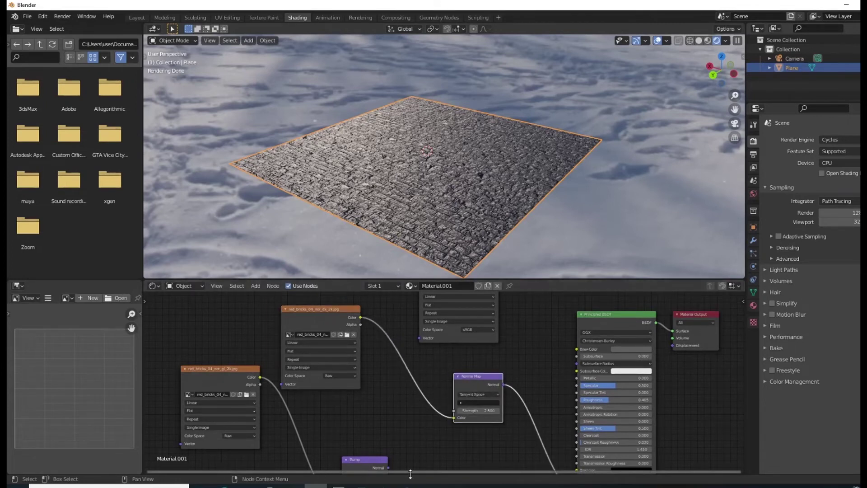
drag(410, 474, 410, 476)
Abandon the Shift+A node search and bring the diffuse texture node into view
key(shift+a)
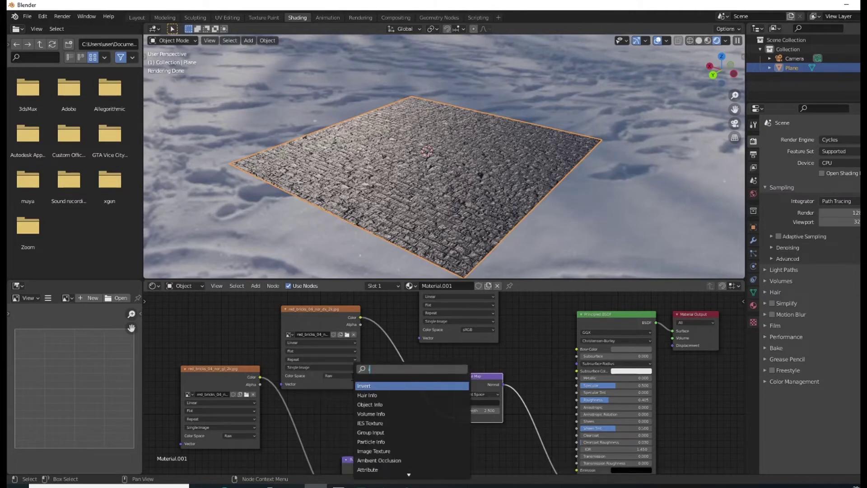
text(invert)
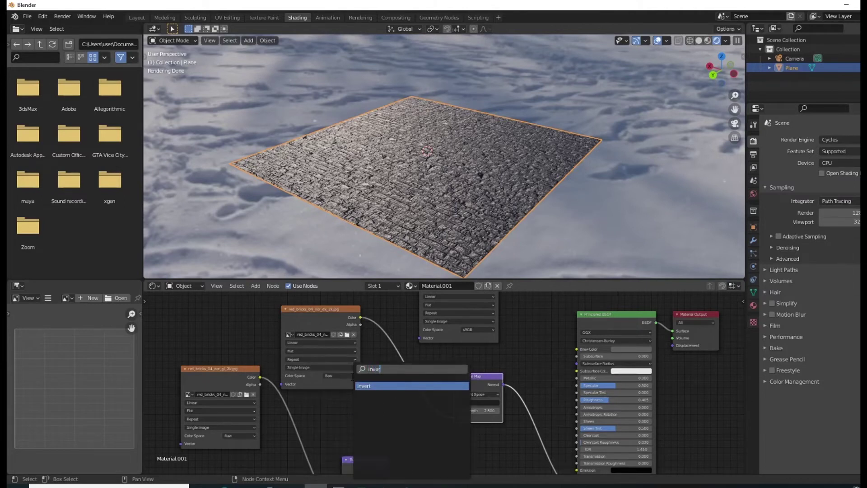
key(Escape)
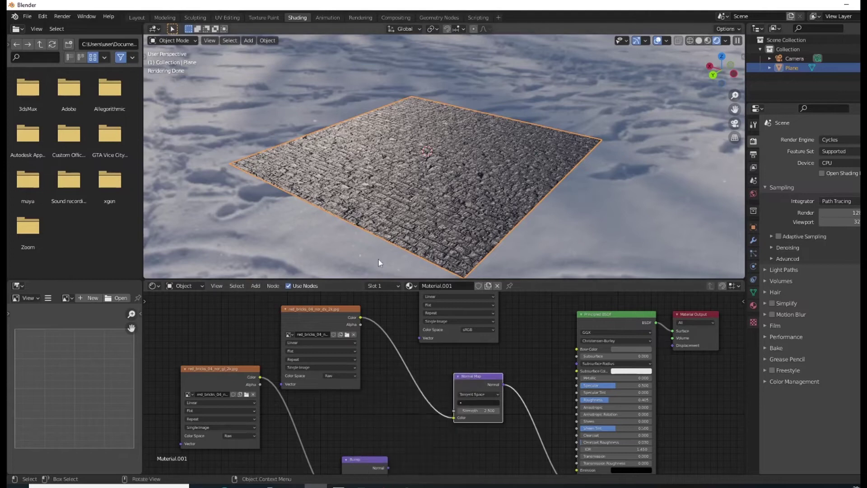
drag(350, 311, 369, 324)
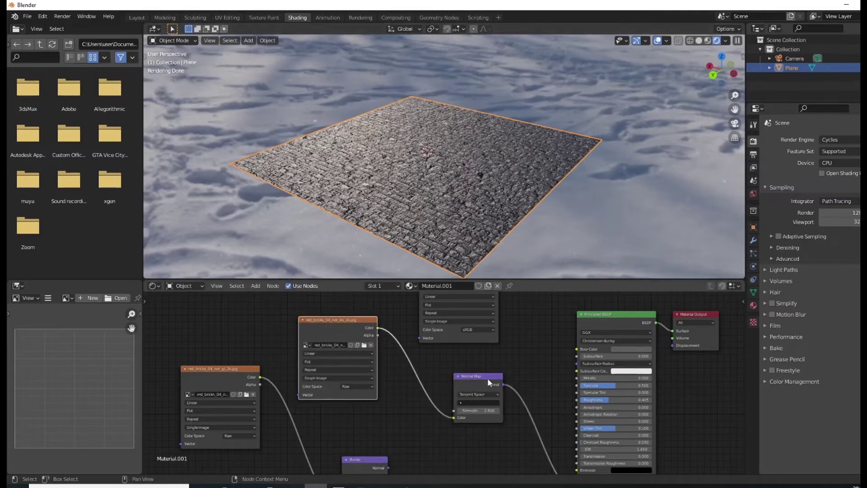
drag(488, 383, 468, 382)
middle_drag(546, 176, 535, 192)
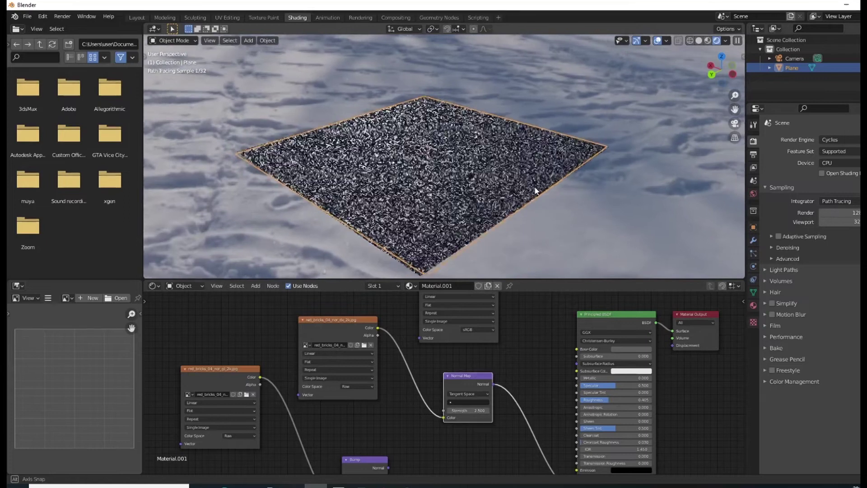
middle_drag(534, 348, 460, 349)
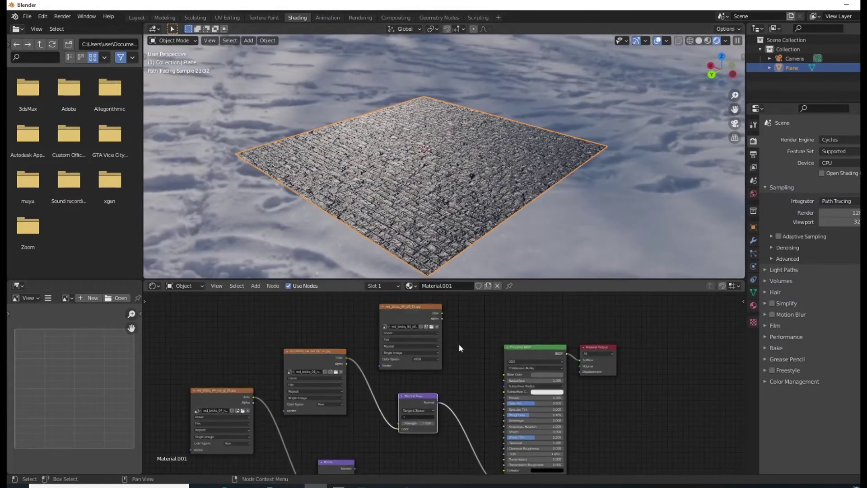
scroll(459, 348, up, 3)
scroll(433, 352, up, 2)
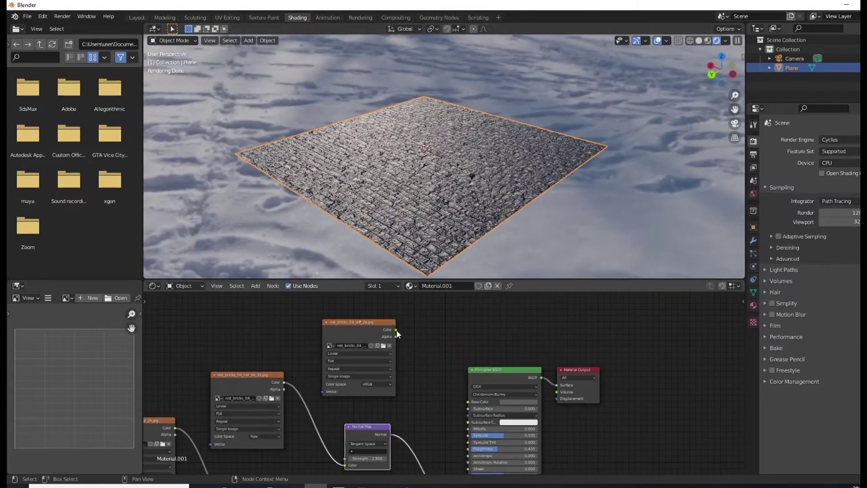
Link the diff Image Texture Color to Principled BSDF Base Color, then return to Maya
drag(397, 332, 471, 401)
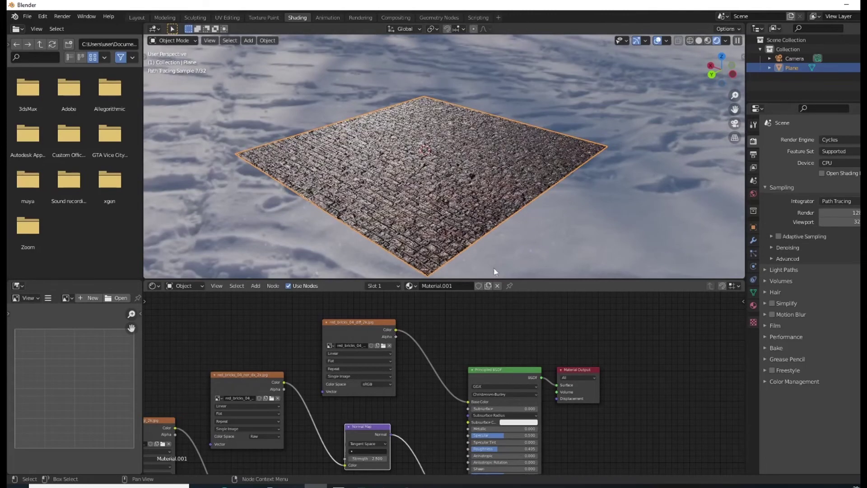
mouse_move(494, 268)
middle_down()
mouse_move(582, 237)
mouse_move(557, 212)
middle_up()
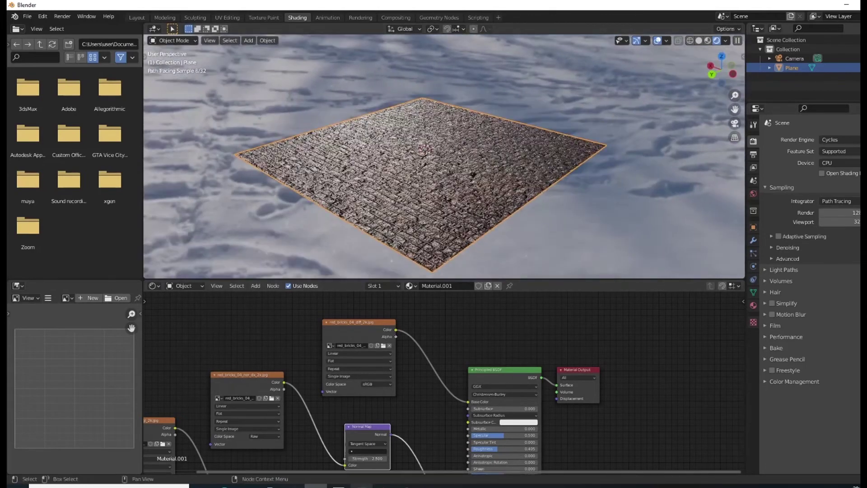
click(379, 447)
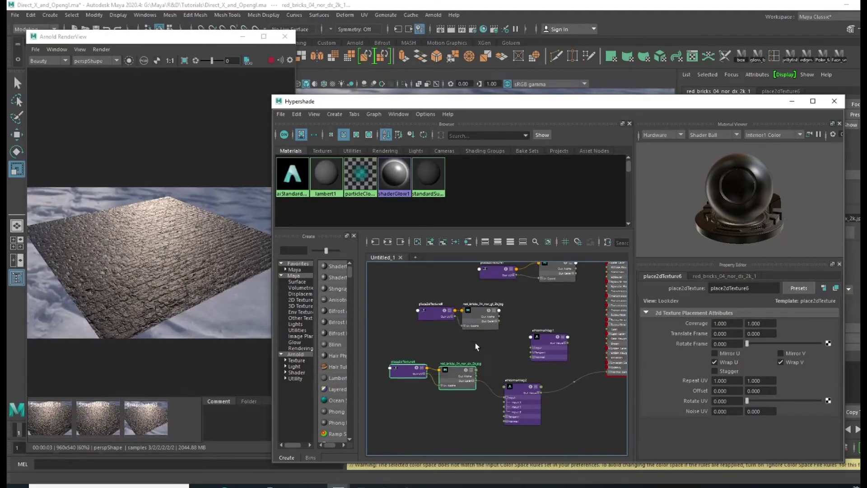
scroll(474, 340, down, 3)
scroll(528, 325, down, 2)
scroll(549, 323, up, 3)
scroll(536, 332, up, 3)
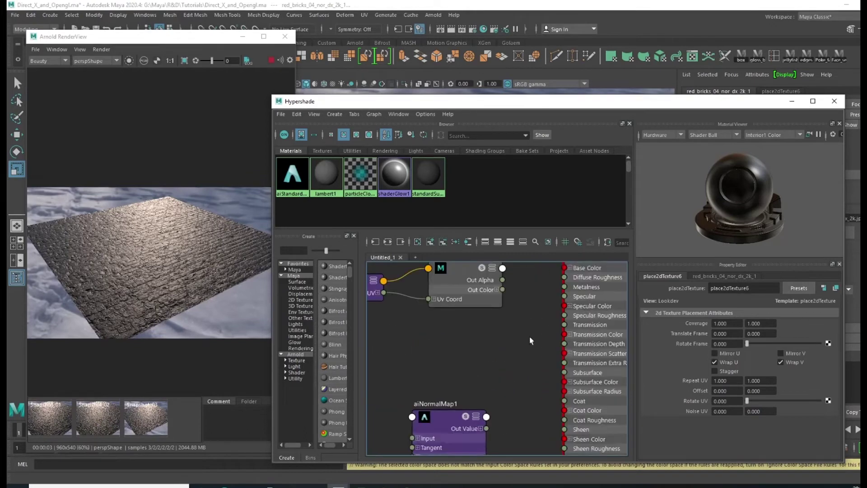
scroll(514, 347, up, 2)
Connect red_bricks_04_diff_2k outColor to aiStandardSurface1 baseColor and view the render
drag(493, 317, 556, 296)
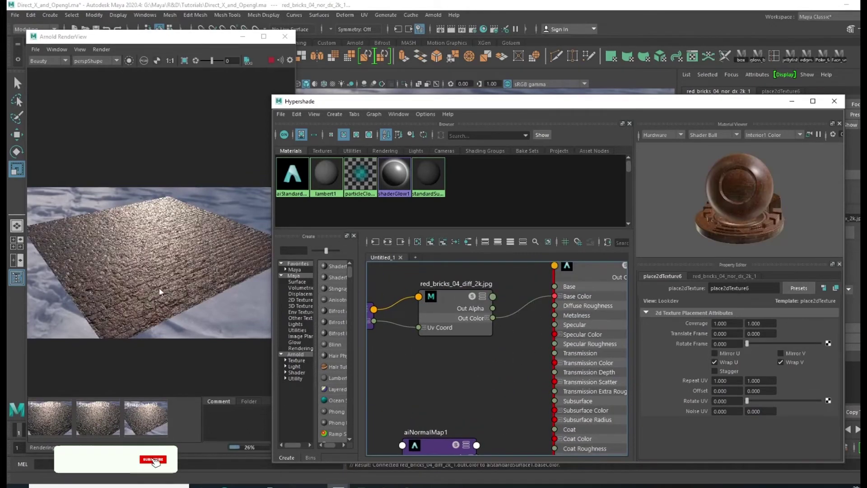
drag(474, 106, 574, 131)
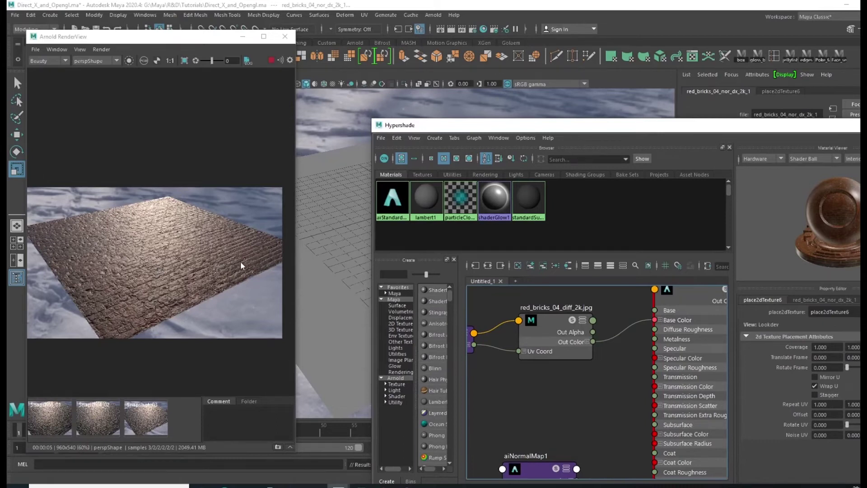
scroll(564, 404, down, 3)
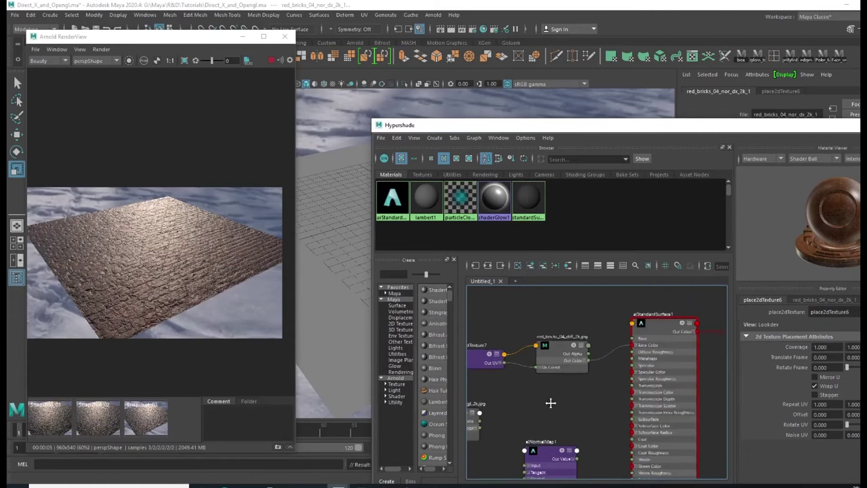
mouse_move(569, 370)
mouse_down()
mouse_move(596, 372)
mouse_move(601, 348)
mouse_up()
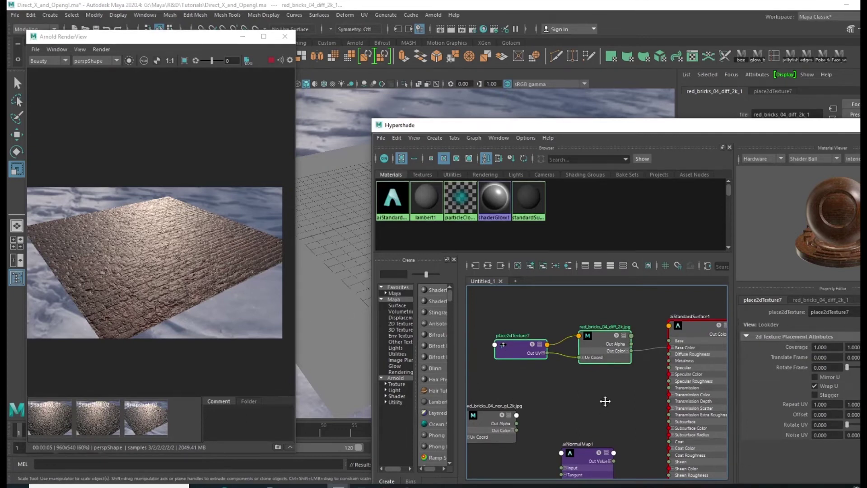
alt+middle_drag(610, 393, 597, 393)
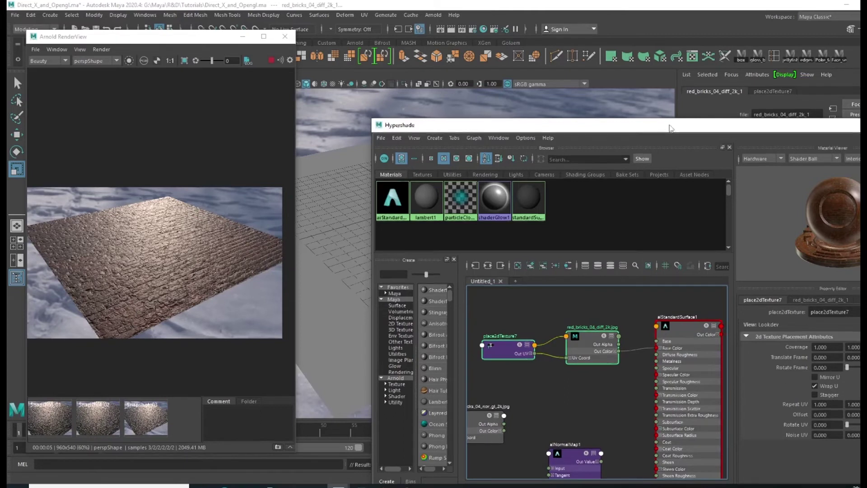
Inspect aiNormalMap2's settings with Invert Y on, then bring Arnold RenderView forward
drag(610, 125, 466, 83)
scroll(419, 389, down, 3)
alt+middle_drag(419, 388, 434, 339)
scroll(419, 366, up, 3)
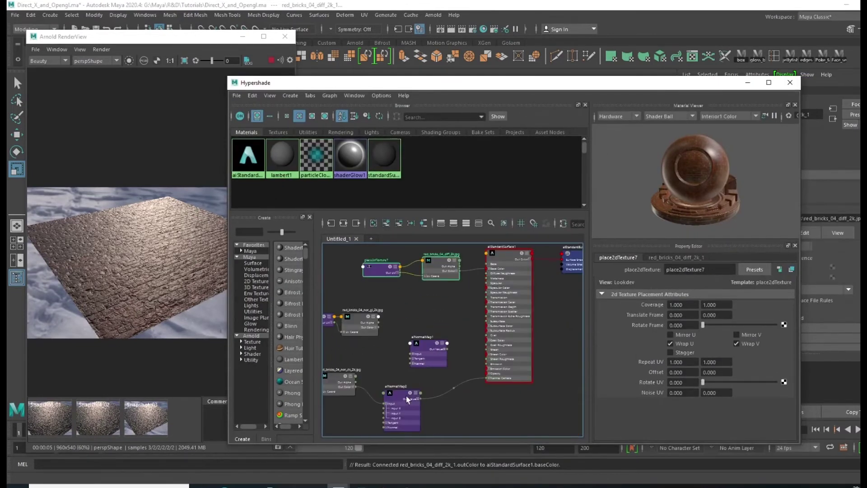
click(404, 403)
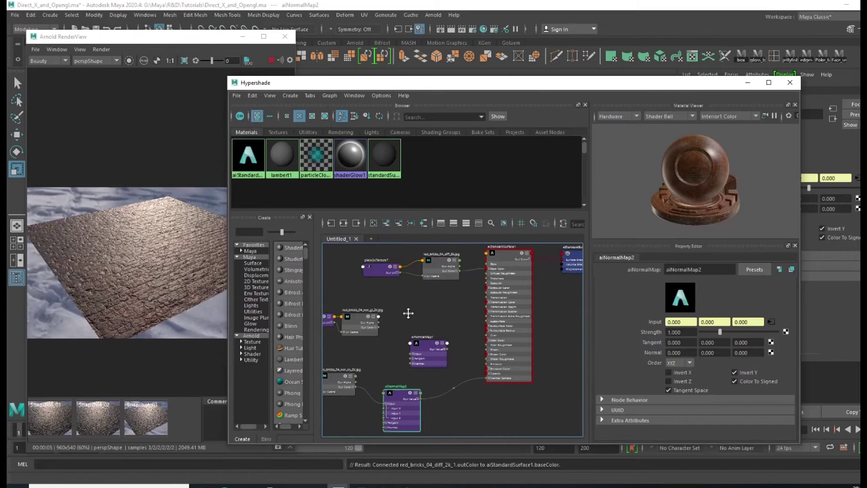
alt+middle_drag(475, 330, 505, 331)
click(189, 277)
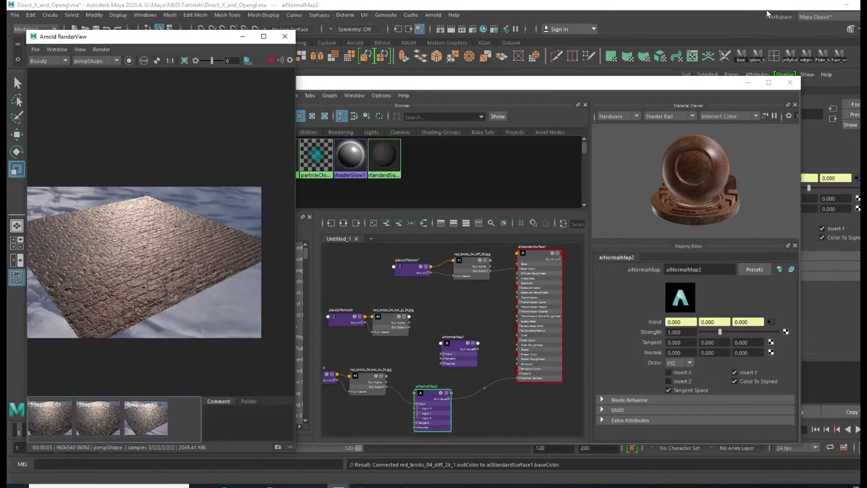
scroll(199, 220, down, 2)
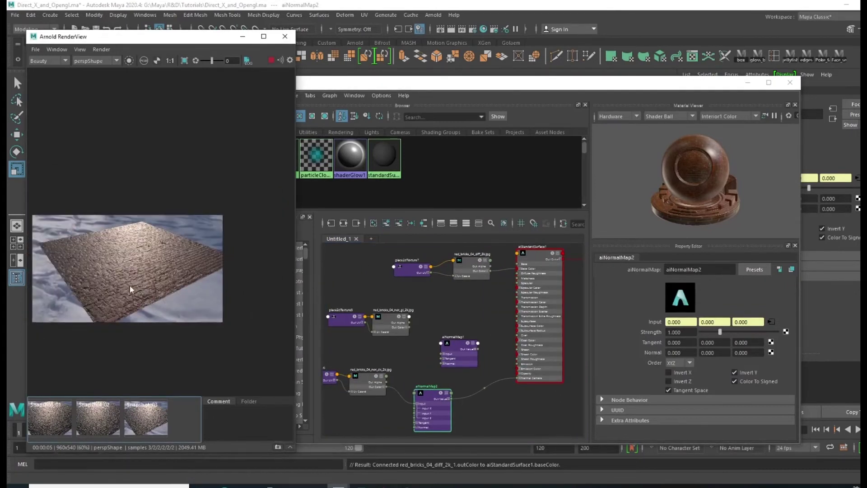
scroll(158, 276, down, 1)
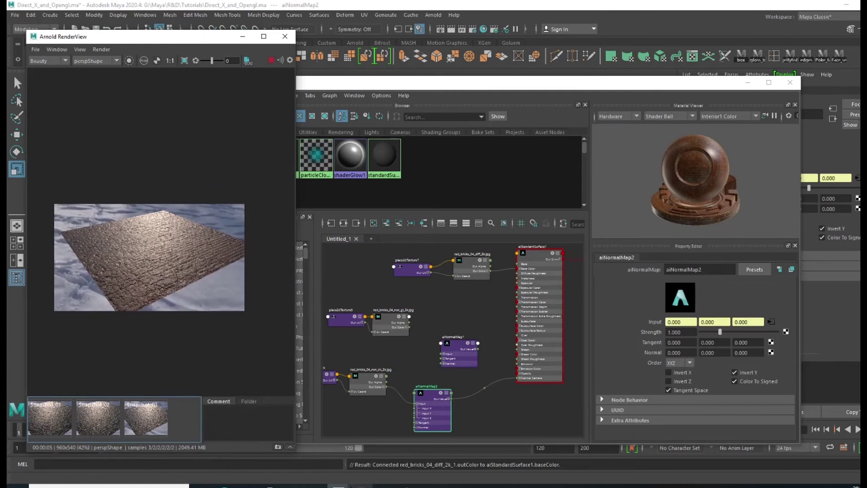
Invert the Green channel with Ctrl+I via the Channels panel, restoring the RGB composite afterwards
key(alt+Tab)
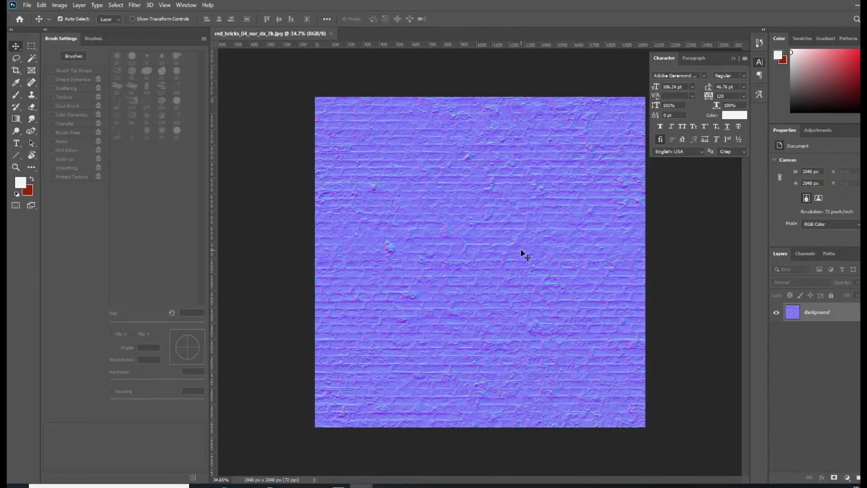
alt+scroll(523, 262, up, 2)
alt+scroll(518, 254, down, 1)
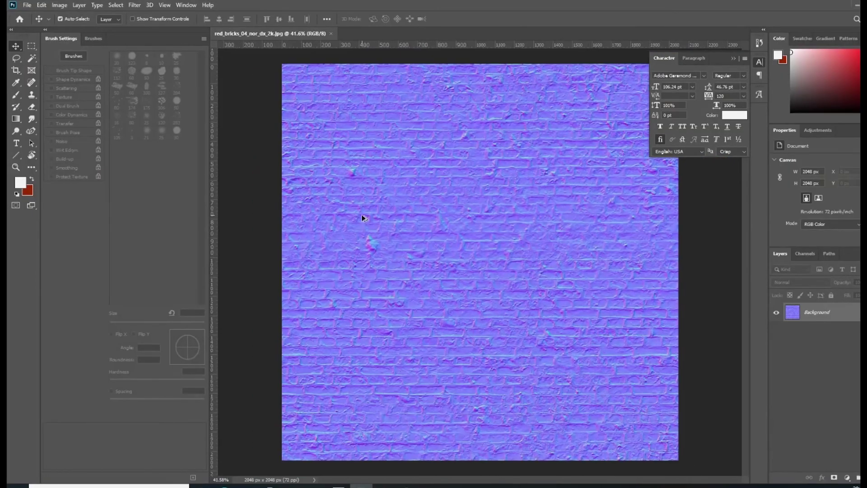
alt+scroll(361, 214, down, 1)
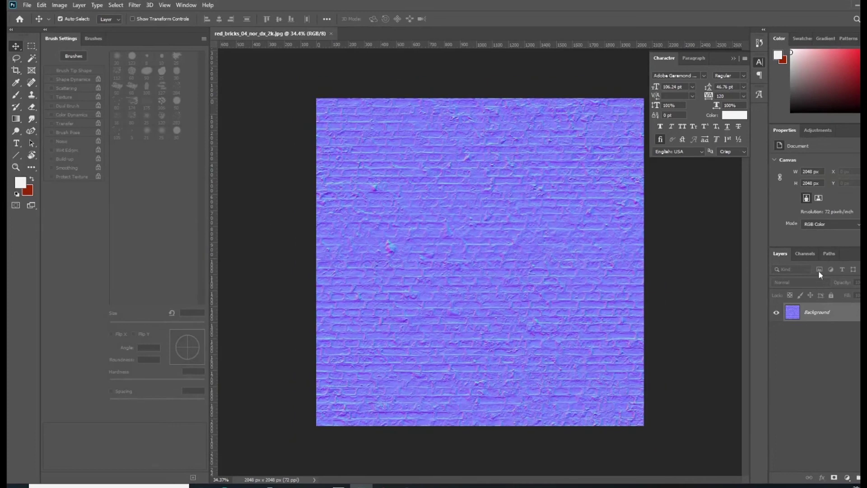
click(806, 253)
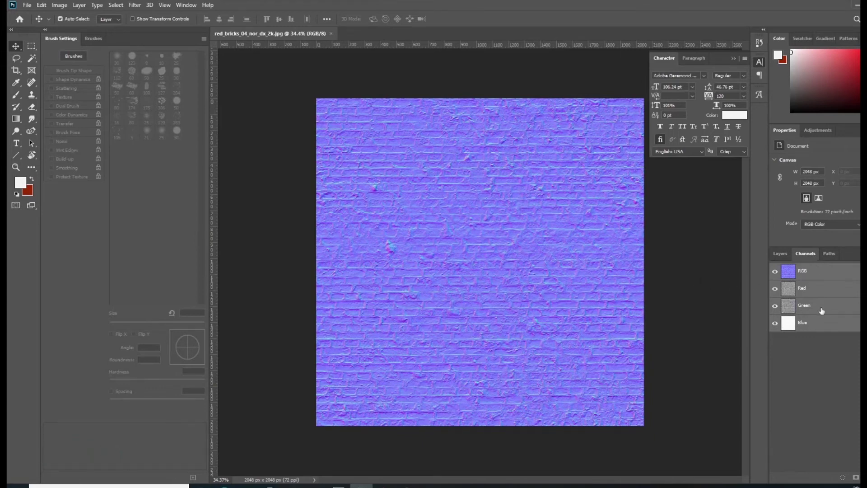
click(824, 308)
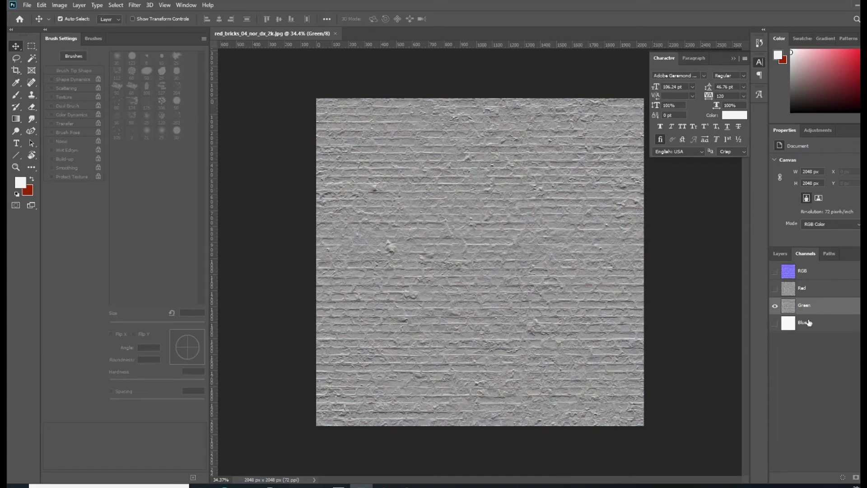
key(ctrl+i)
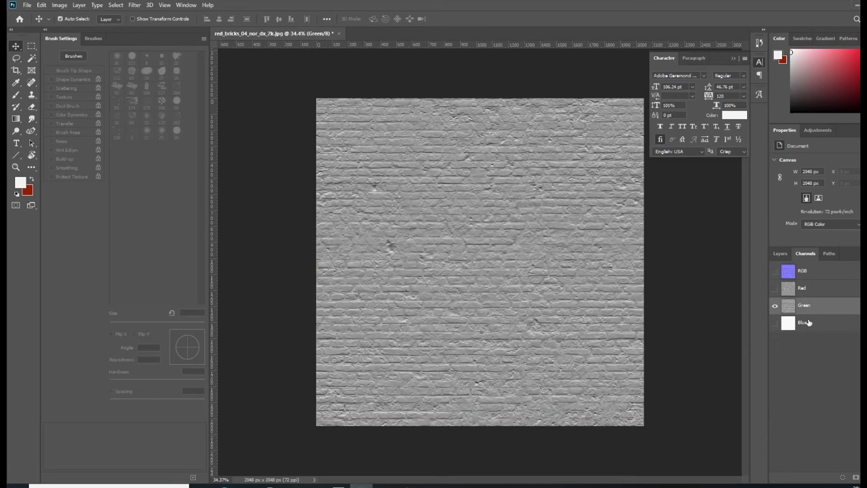
click(806, 273)
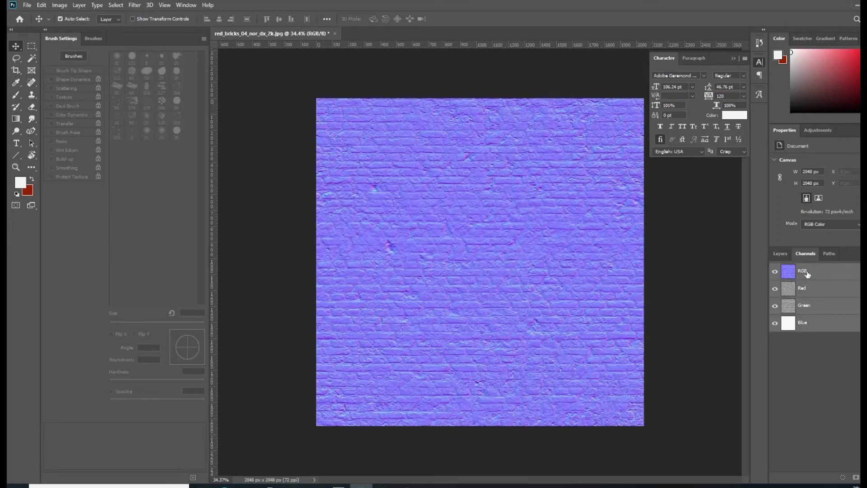
click(781, 253)
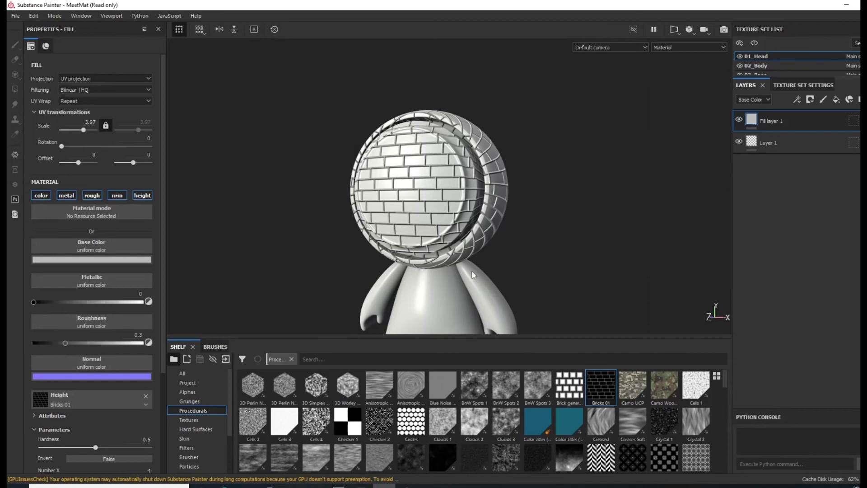
mouse_move(500, 254)
alt+mouse_down()
mouse_move(520, 253)
mouse_move(457, 224)
mouse_move(572, 200)
mouse_move(488, 217)
alt+mouse_up()
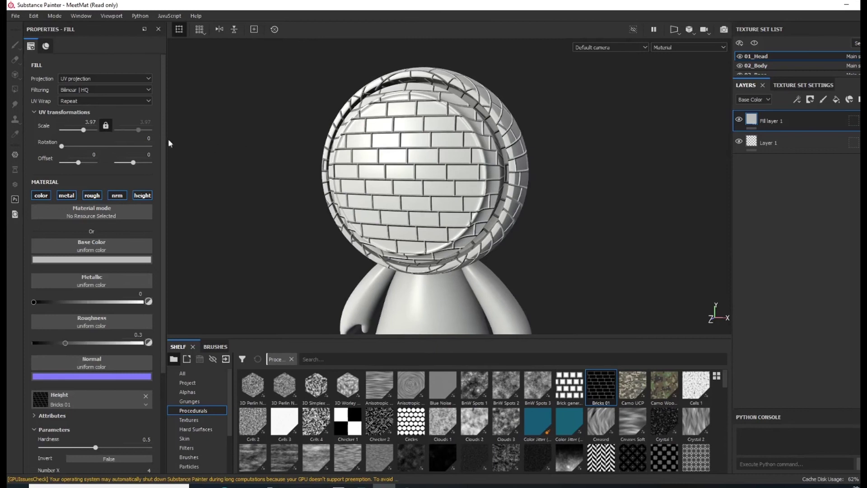
click(33, 16)
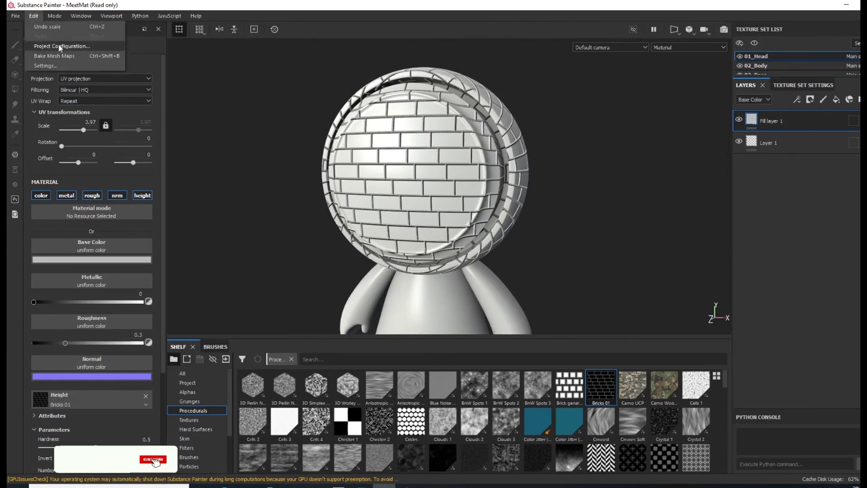
click(59, 47)
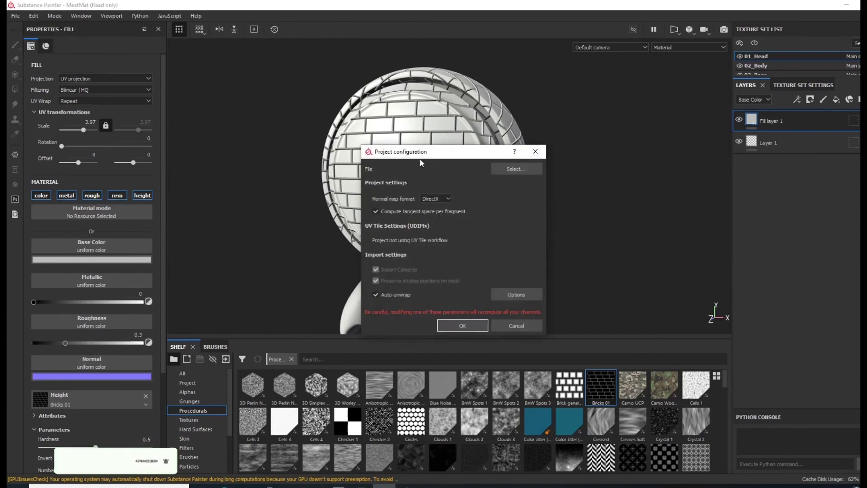
drag(421, 161, 344, 142)
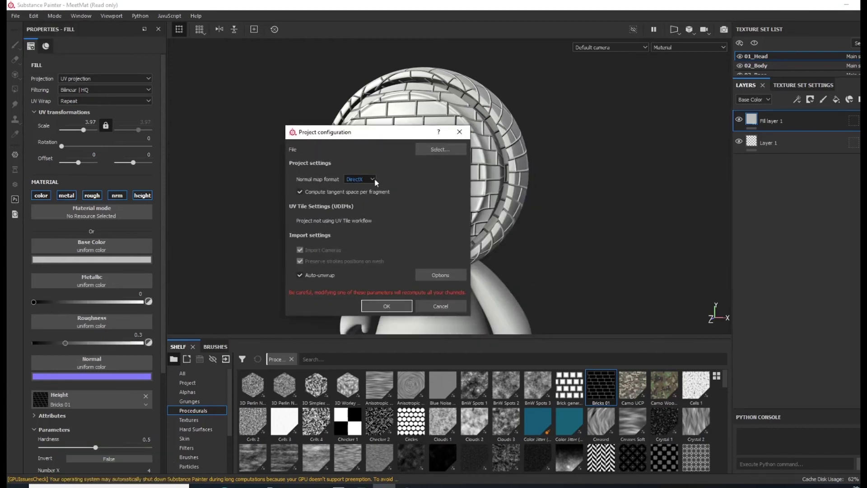
click(372, 180)
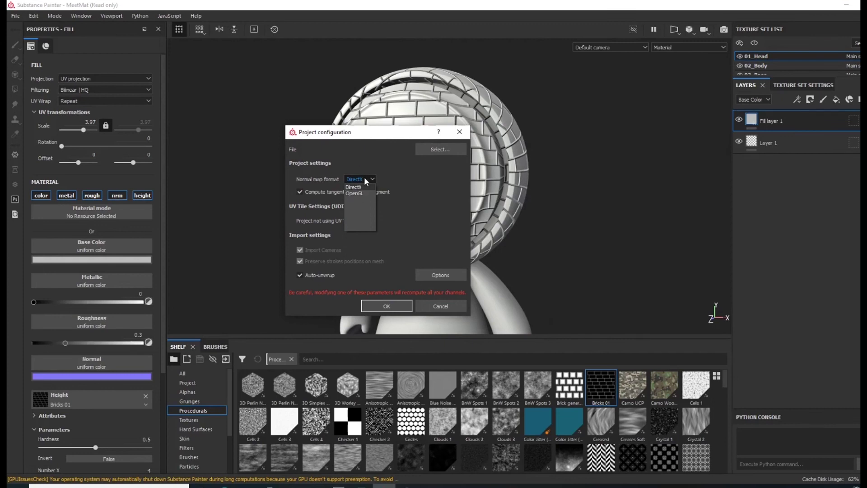
click(360, 187)
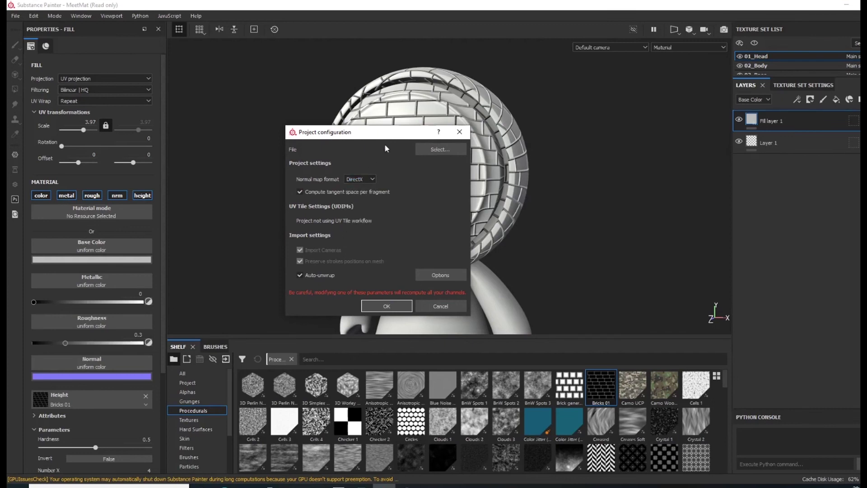
drag(384, 136, 302, 136)
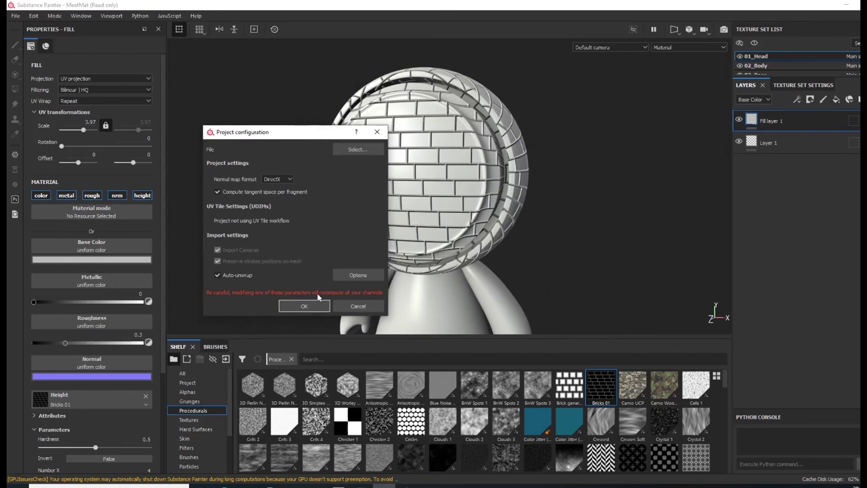
click(319, 305)
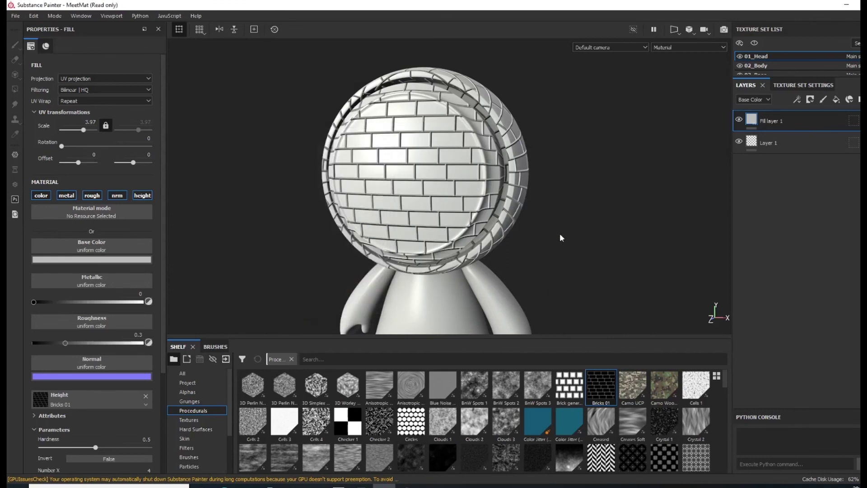
scroll(487, 217, up, 2)
scroll(487, 216, down, 3)
mouse_move(486, 216)
alt+mouse_down()
mouse_move(448, 204)
mouse_move(488, 208)
alt+mouse_up()
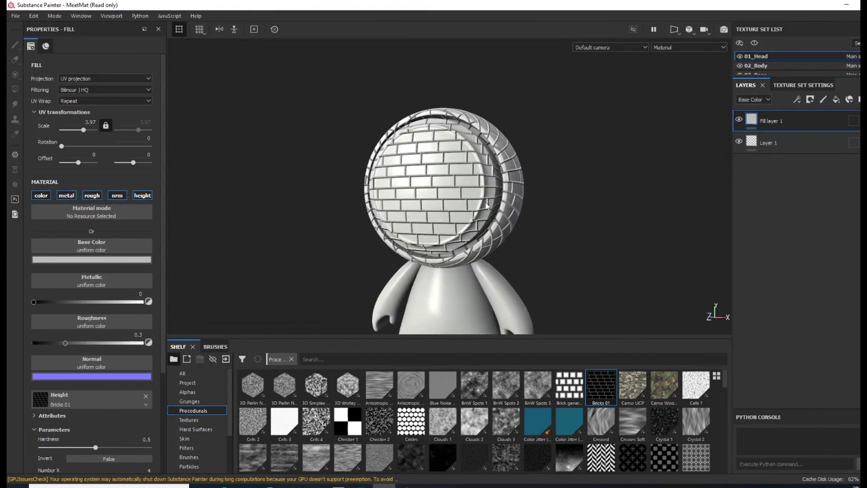